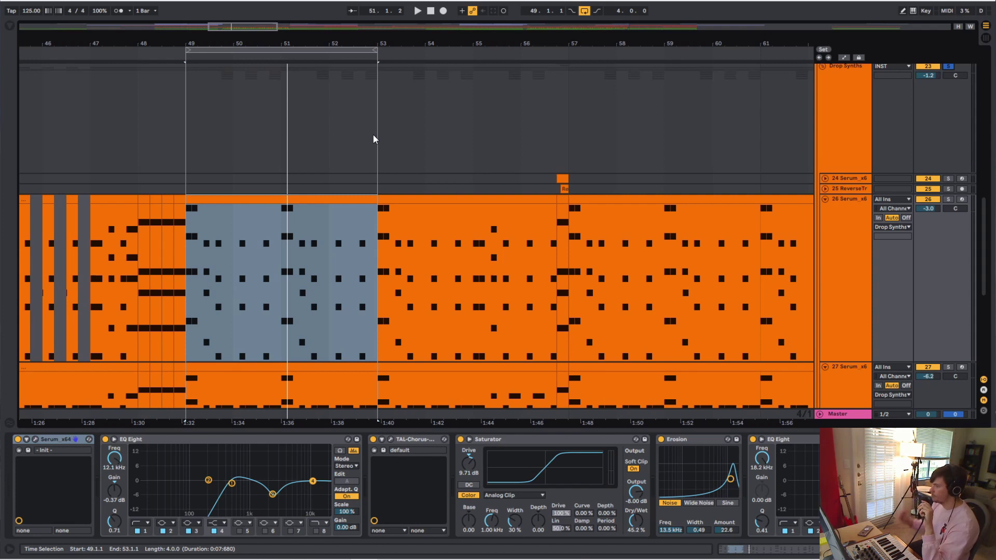
Expand the drop synth tracks in the arrangement and solo track 26, the upper tall Serum track
{"action": "scroll", "coordinate": [568, 192], "scroll_direction": "down", "scroll_amount": 5}
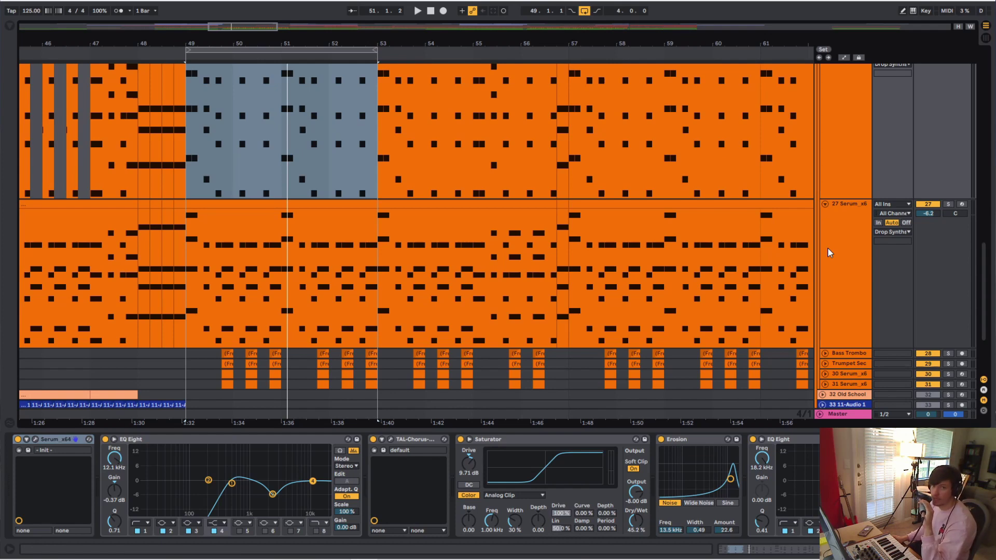
{"action": "left_click_drag", "start_coordinate": [789, 428], "coordinate": [794, 539]}
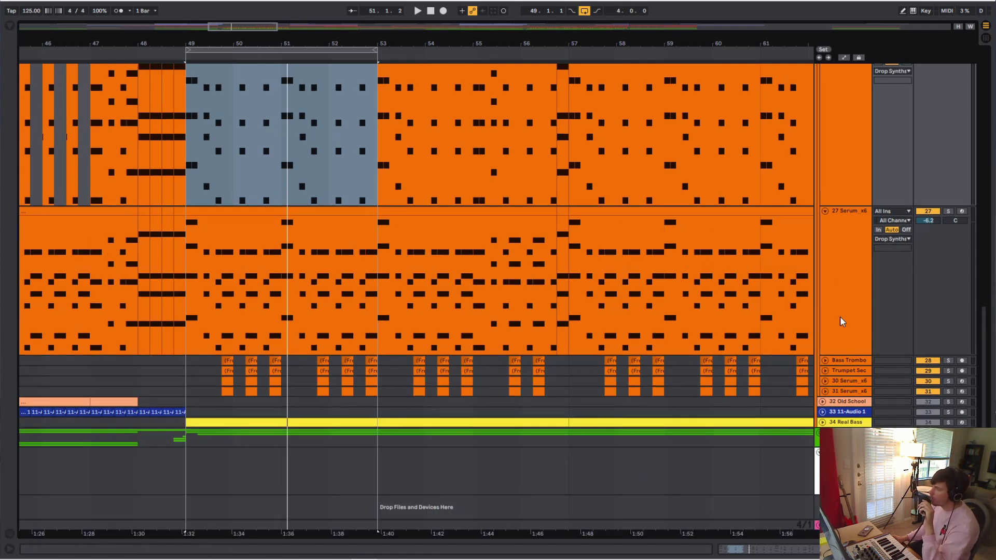
{"action": "left_click_drag", "start_coordinate": [909, 291], "coordinate": [910, 275]}
{"action": "double_click", "coordinate": [838, 188]}
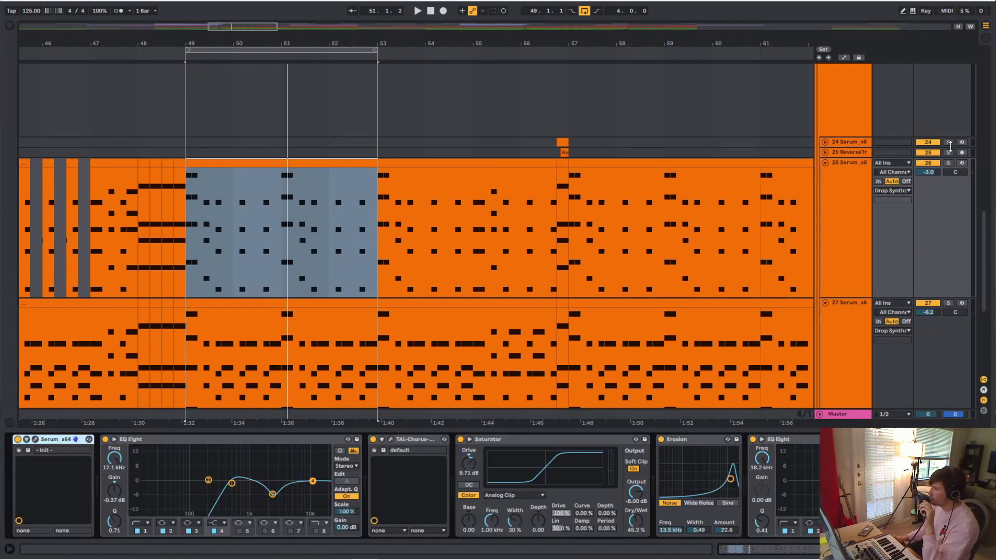
{"action": "left_click", "coordinate": [949, 163]}
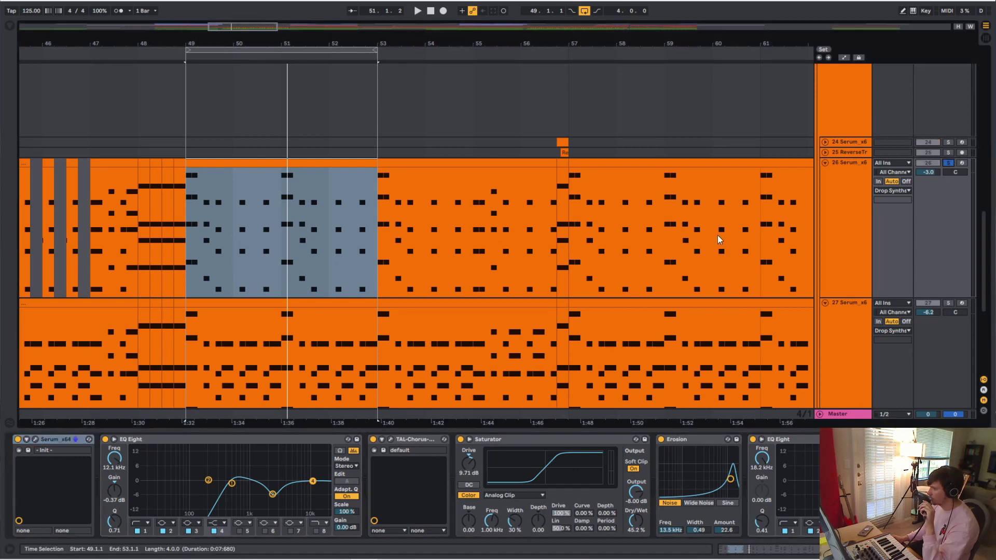
Open track 26's Serum window and audition the loop with the synth's Filter section bypassed and re-enabled
{"action": "left_click", "coordinate": [35, 440]}
{"action": "left_click_drag", "start_coordinate": [518, 30], "coordinate": [630, 50]}
{"action": "key", "text": "space"}
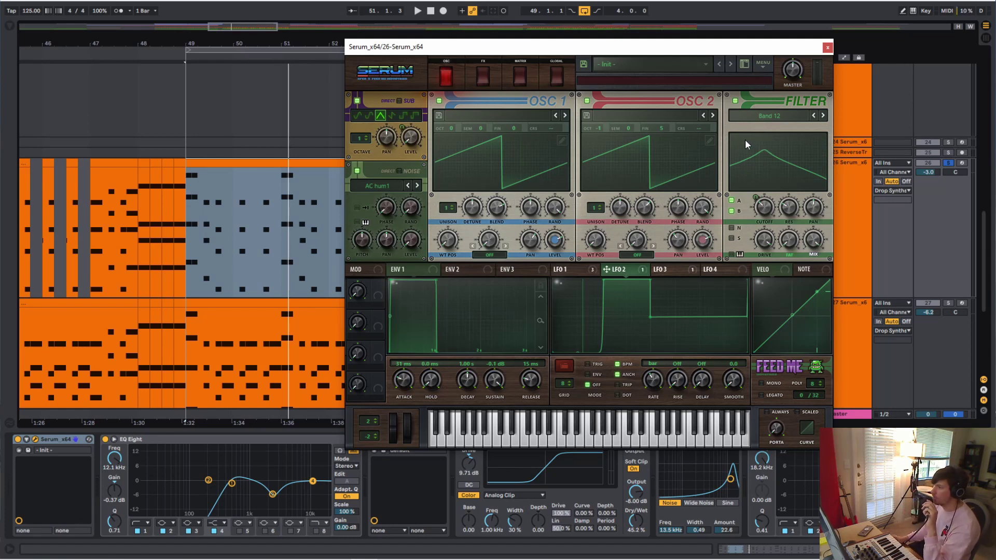
{"action": "key", "text": "space"}
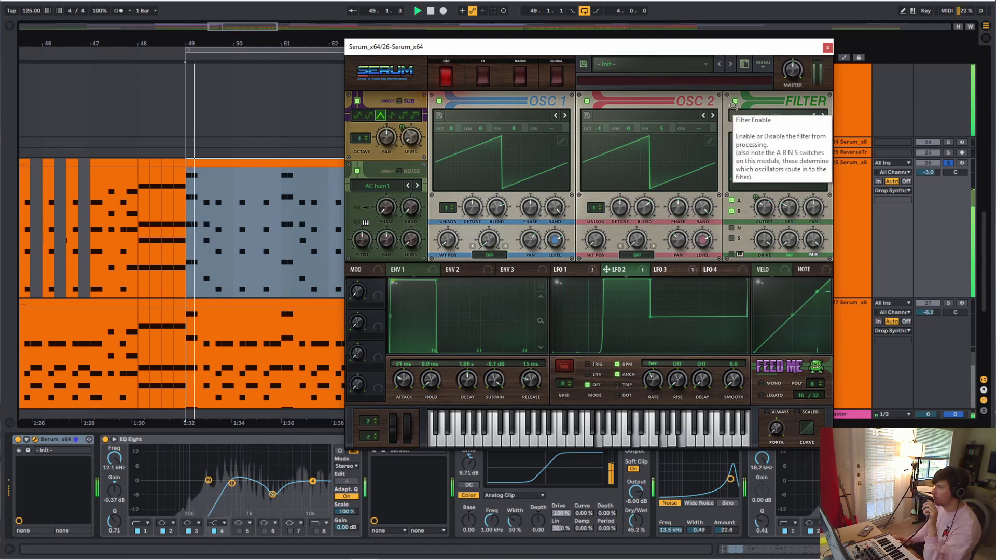
{"action": "left_click", "coordinate": [734, 101]}
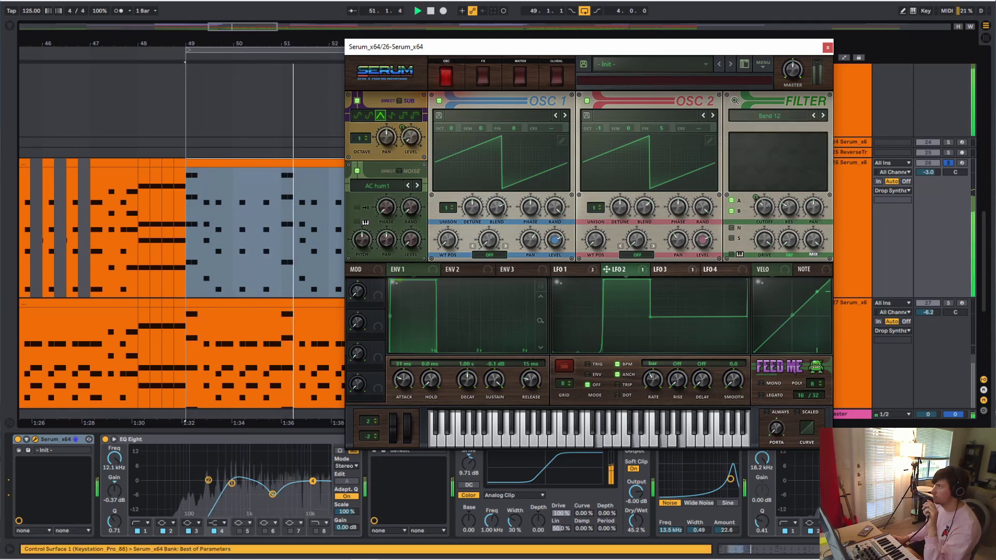
{"action": "left_click", "coordinate": [734, 101]}
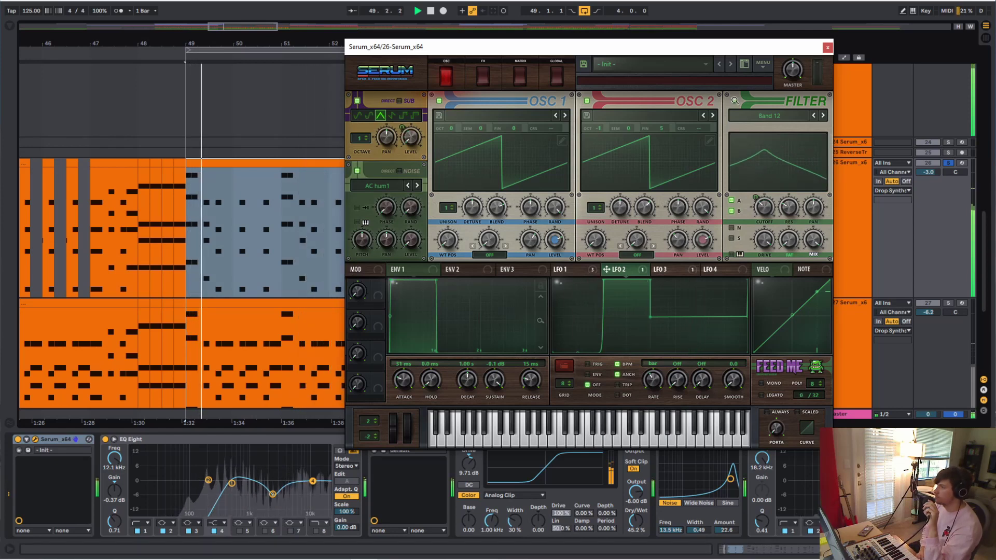
{"action": "key", "text": "space"}
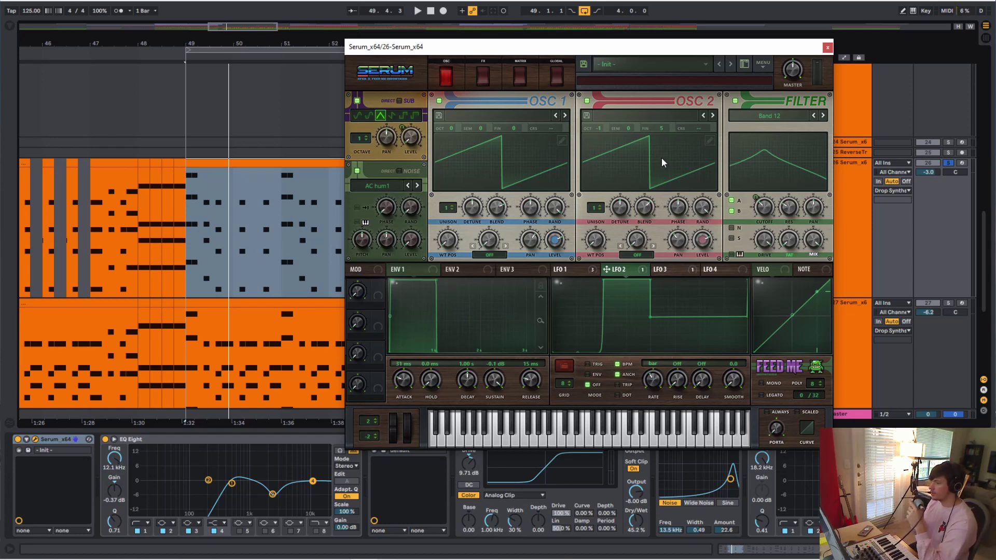
Examine Serum's effects rack on track 26 and the LFO 2 shape that modulates the Distortion drive
{"action": "left_click", "coordinate": [484, 75]}
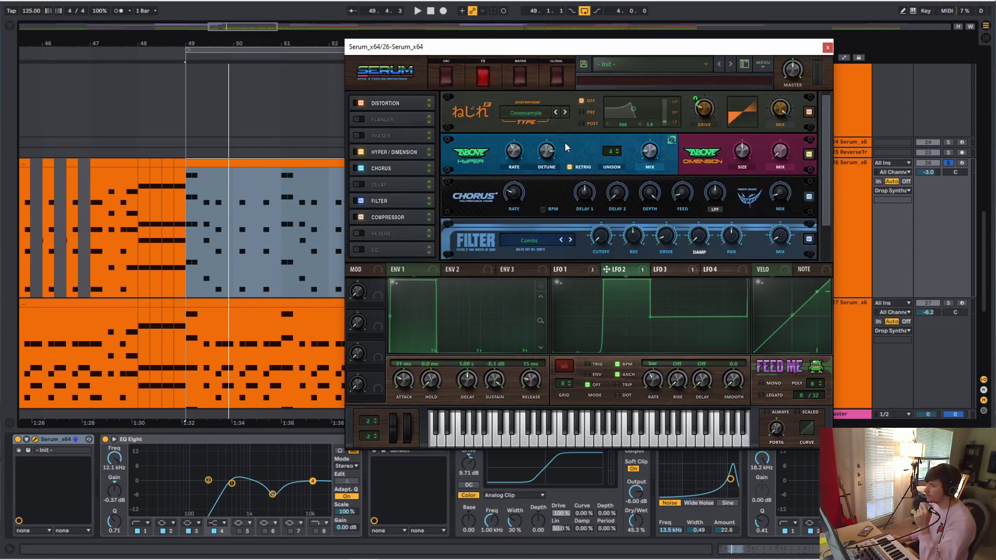
{"action": "left_click", "coordinate": [577, 270]}
{"action": "left_click", "coordinate": [612, 270]}
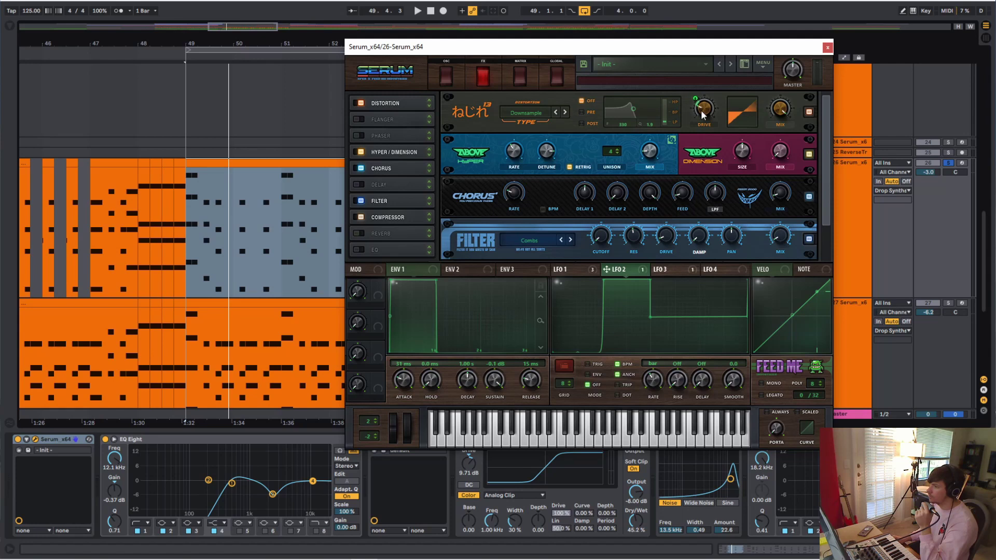
{"action": "mouse_move", "coordinate": [701, 110]}
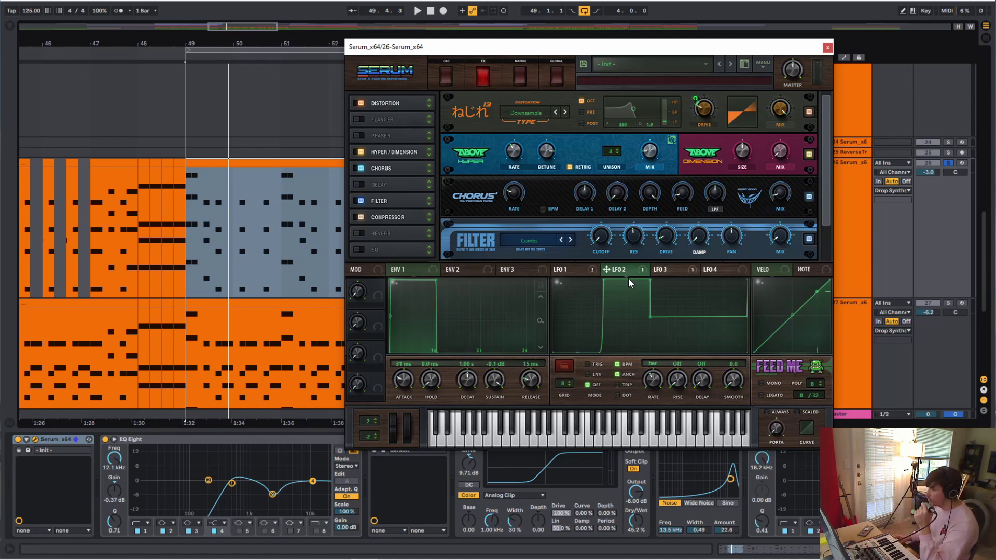
Try changing LFO 2's modulation depth on the Distortion drive while the loop plays
{"action": "key", "text": "space"}
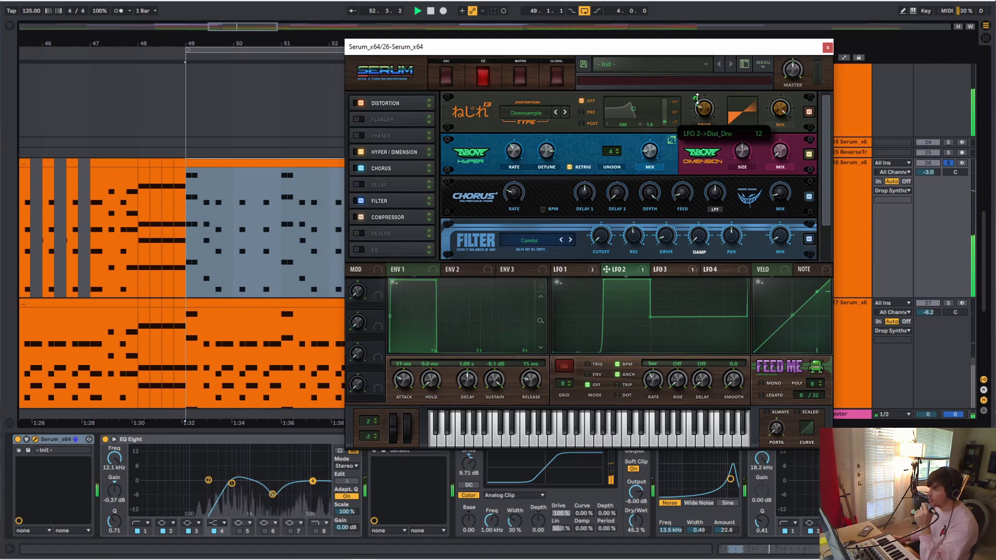
{"action": "left_click_drag", "start_coordinate": [697, 98], "coordinate": [690, 110]}
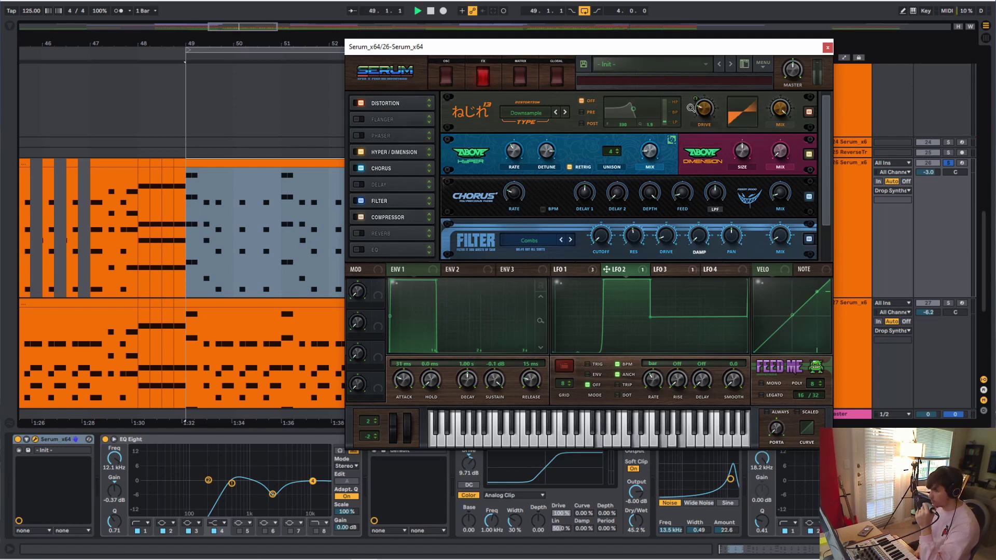
{"action": "key", "text": "space"}
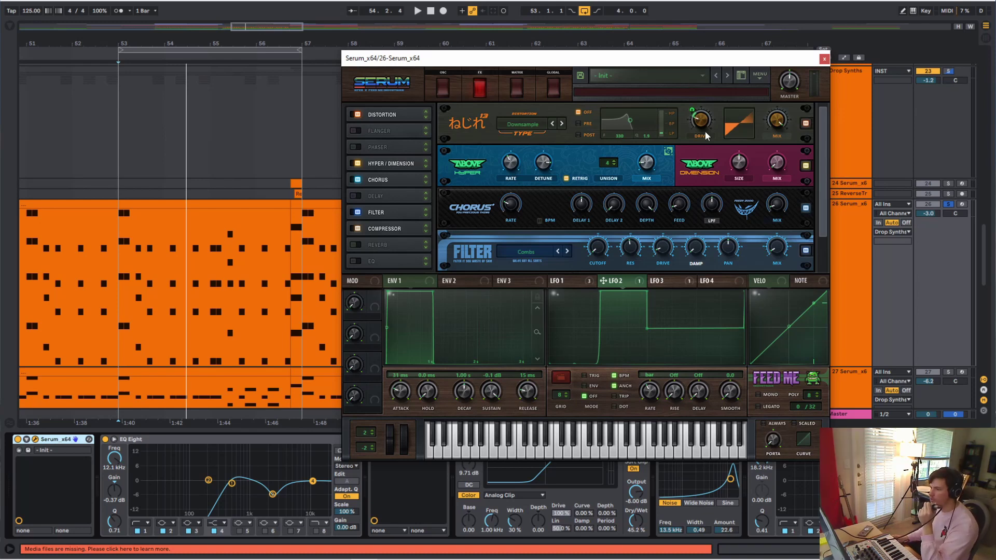
Review the remaining units in track 26's Serum effects rack, down to the Compressor, and close the synth window
{"action": "mouse_move", "coordinate": [821, 136]}
{"action": "left_mouse_down"}
{"action": "mouse_move", "coordinate": [829, 169]}
{"action": "mouse_move", "coordinate": [821, 143]}
{"action": "left_mouse_up"}
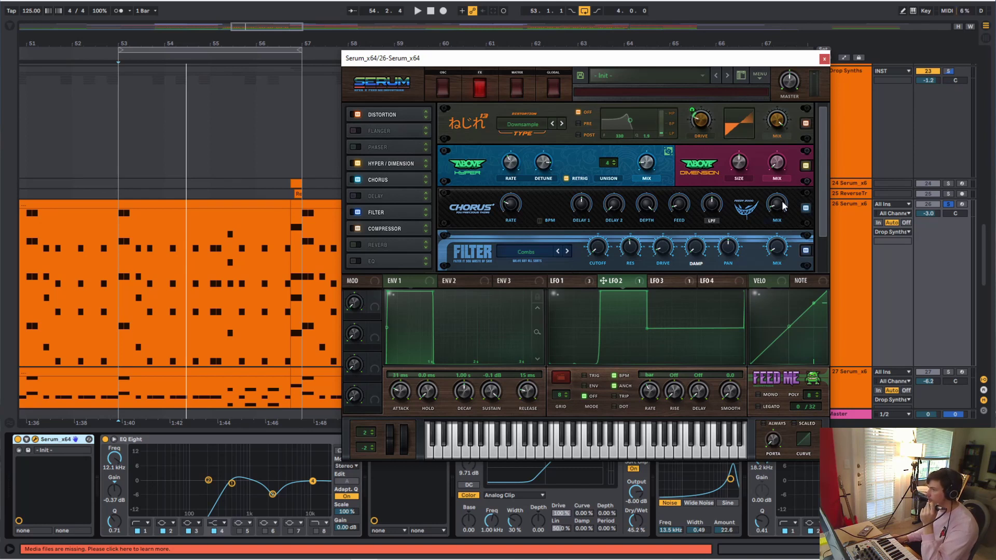
{"action": "left_click_drag", "start_coordinate": [820, 139], "coordinate": [823, 166]}
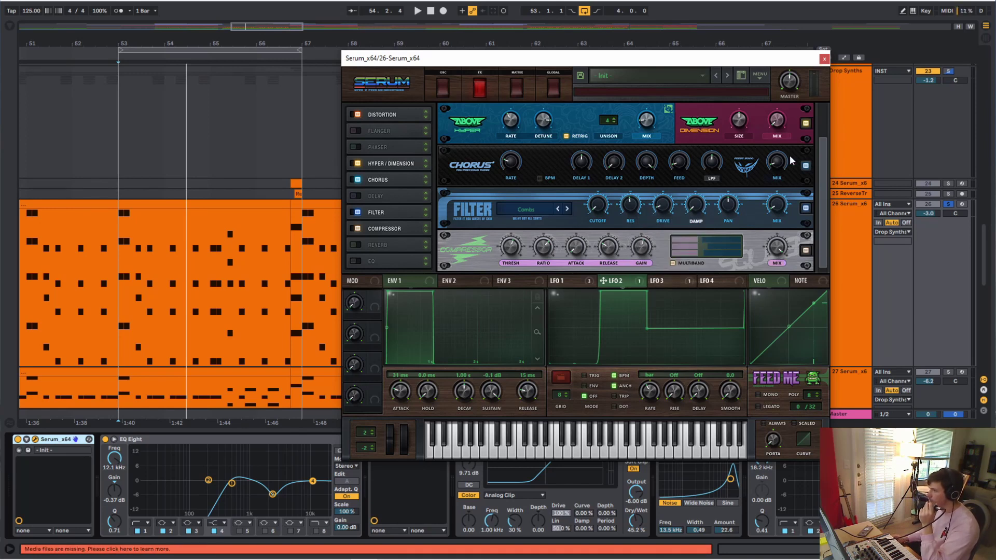
{"action": "left_click", "coordinate": [824, 58]}
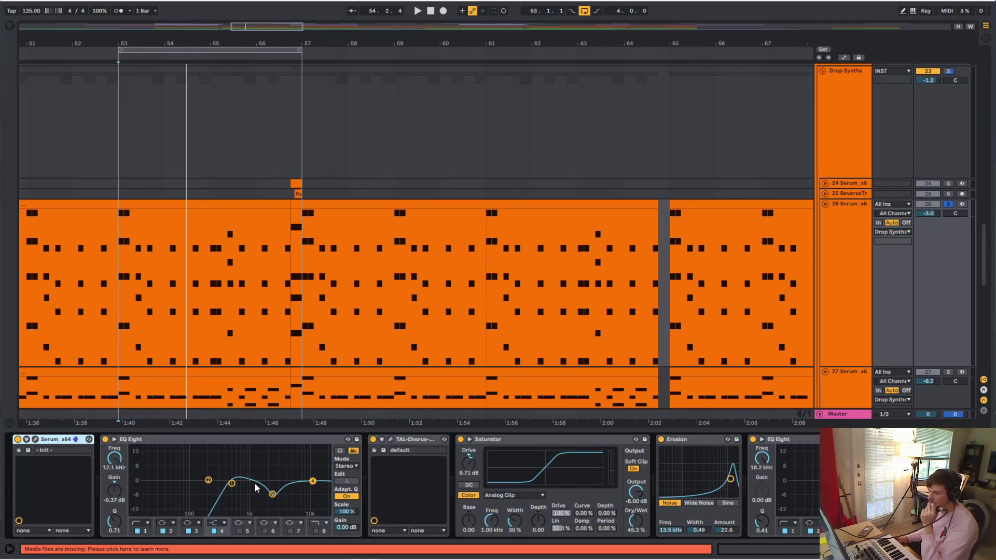
Inspect the first EQ Eight's low-cut and dip bands, and audition the loop with that EQ bypassed and enabled, leaving it on
{"action": "left_click", "coordinate": [231, 483]}
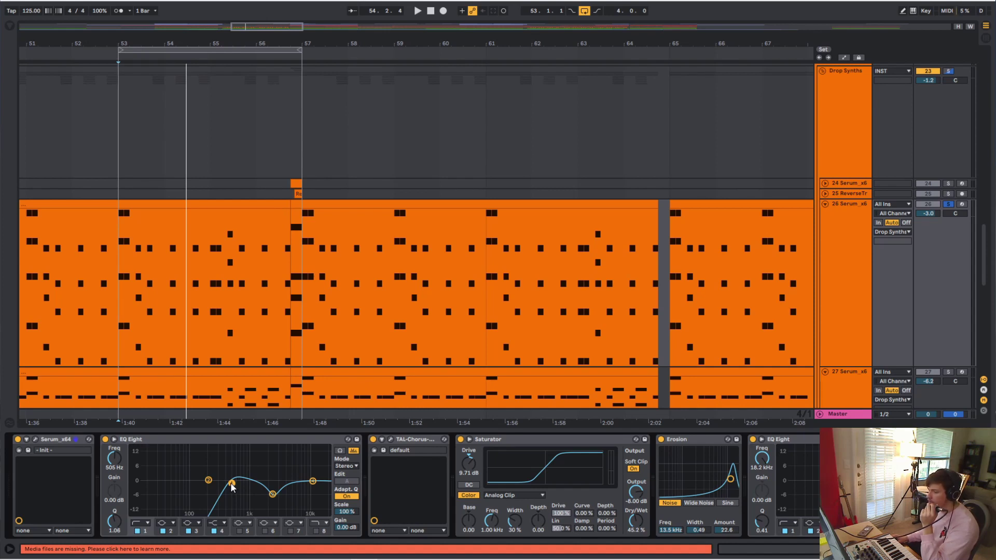
{"action": "left_click", "coordinate": [272, 495]}
{"action": "left_click", "coordinate": [105, 440]}
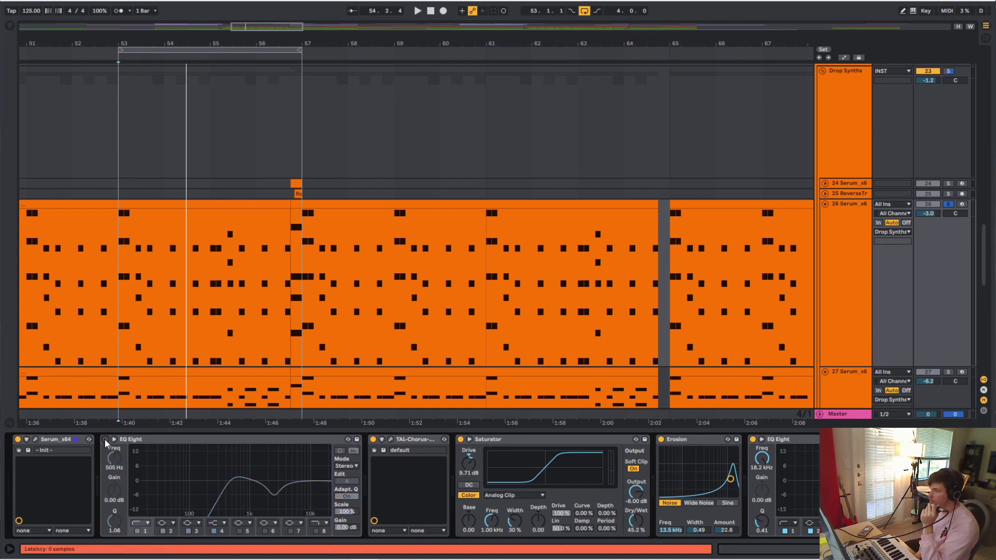
{"action": "key", "text": "space"}
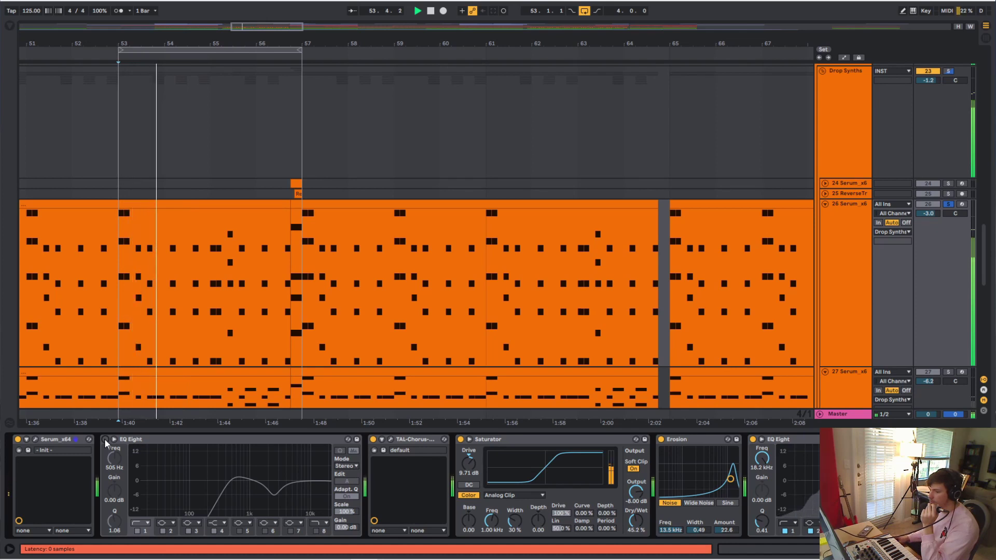
{"action": "left_click", "coordinate": [106, 440]}
{"action": "left_click", "coordinate": [105, 439]}
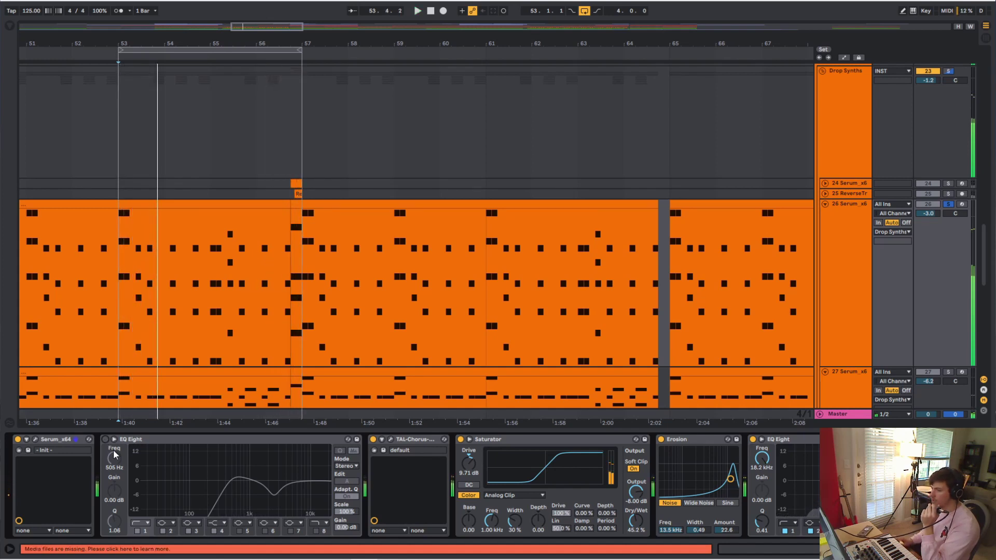
{"action": "left_click", "coordinate": [105, 439]}
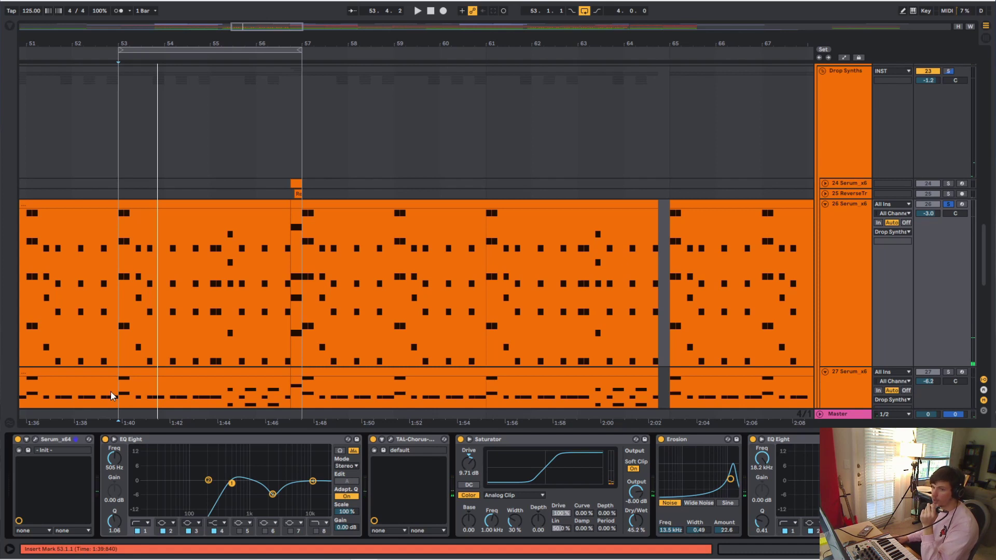
Check the TAL-Chorus-LX settings and view the rest of track 26's device chain through to Utility
{"action": "left_click", "coordinate": [390, 440]}
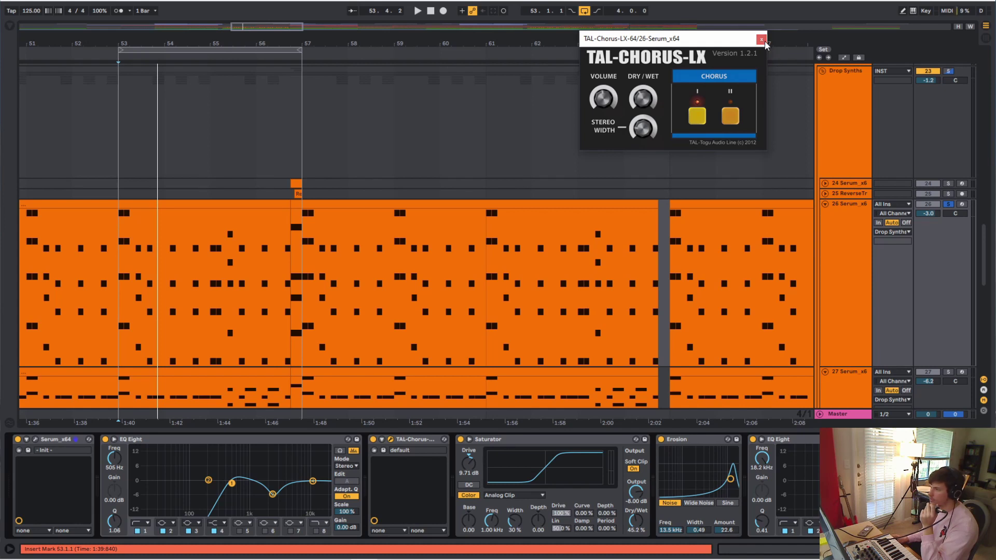
{"action": "left_click", "coordinate": [761, 40]}
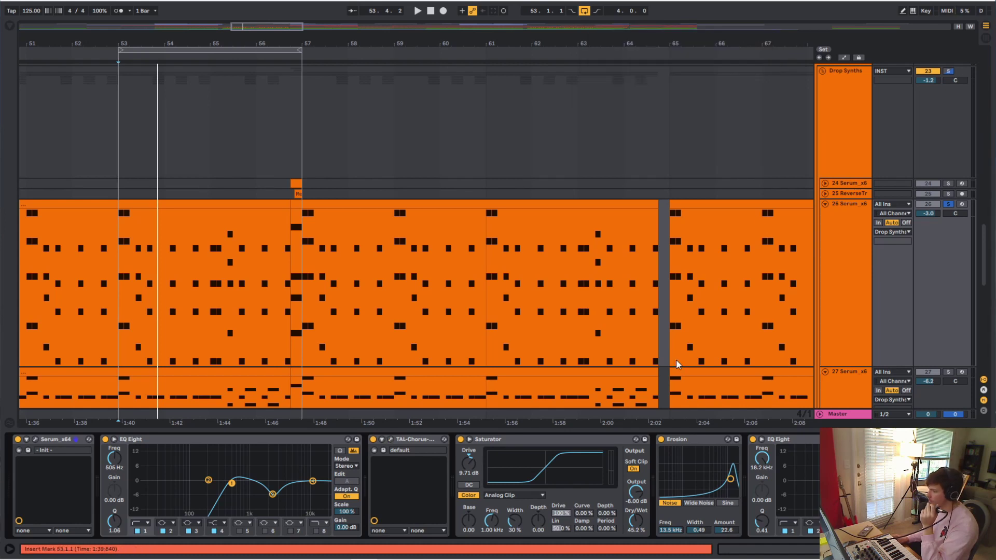
{"action": "scroll", "coordinate": [413, 486], "scroll_direction": "right", "scroll_amount": 5}
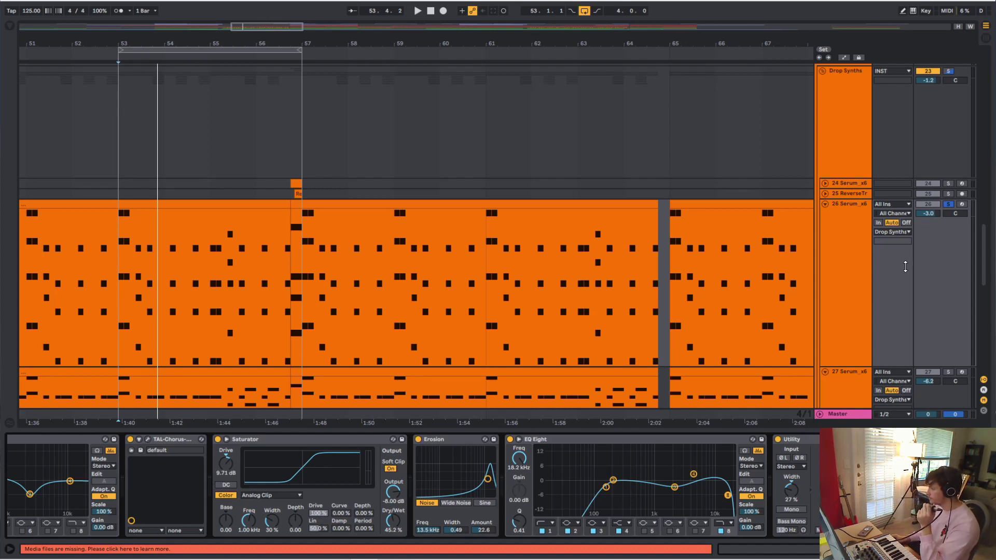
Solo track 27, the lower tall Serum track, and select it to show its device chain
{"action": "scroll", "coordinate": [905, 267], "scroll_direction": "down", "scroll_amount": 1}
{"action": "mouse_move", "coordinate": [949, 265]}
{"action": "left_mouse_down"}
{"action": "mouse_move", "coordinate": [954, 233]}
{"action": "mouse_move", "coordinate": [957, 283]}
{"action": "left_mouse_up"}
{"action": "left_click", "coordinate": [948, 275]}
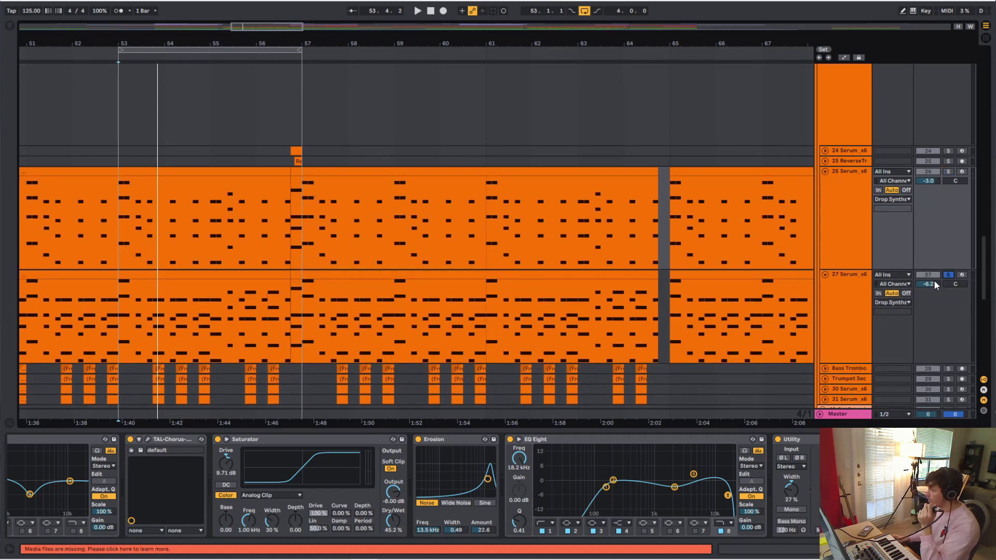
{"action": "left_click", "coordinate": [843, 290]}
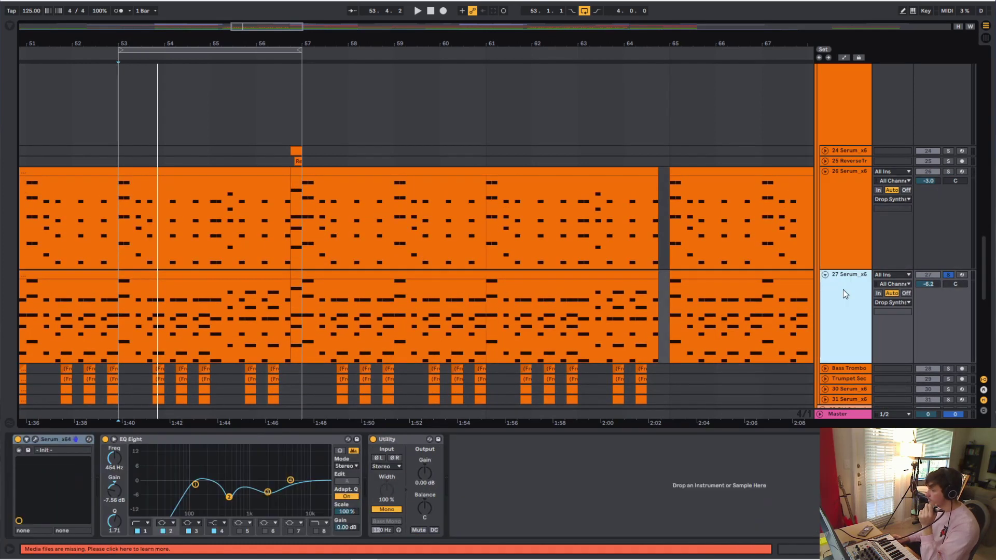
Open track 27's Serum window and play the loop while viewing its effects rack and oscillator page
{"action": "left_click", "coordinate": [36, 439]}
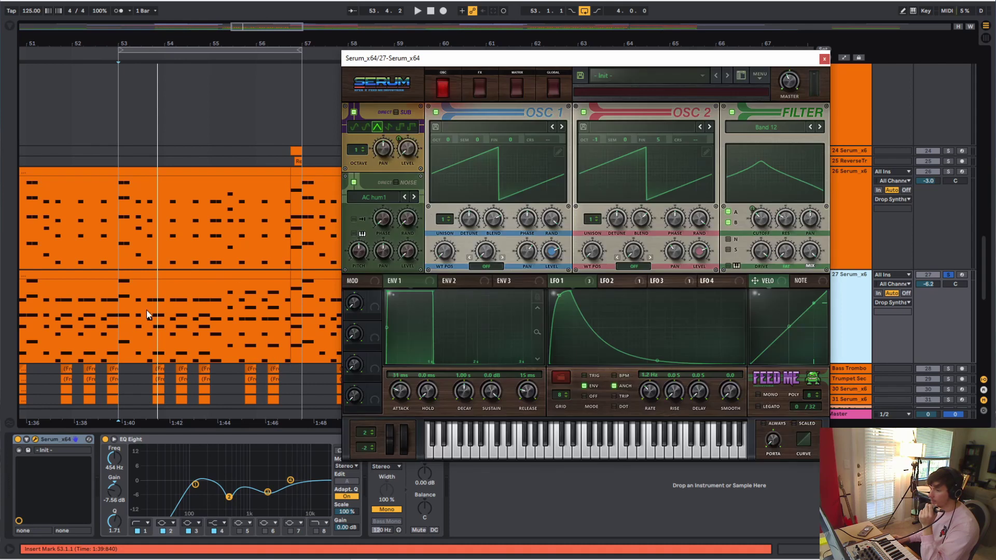
{"action": "left_click", "coordinate": [480, 88]}
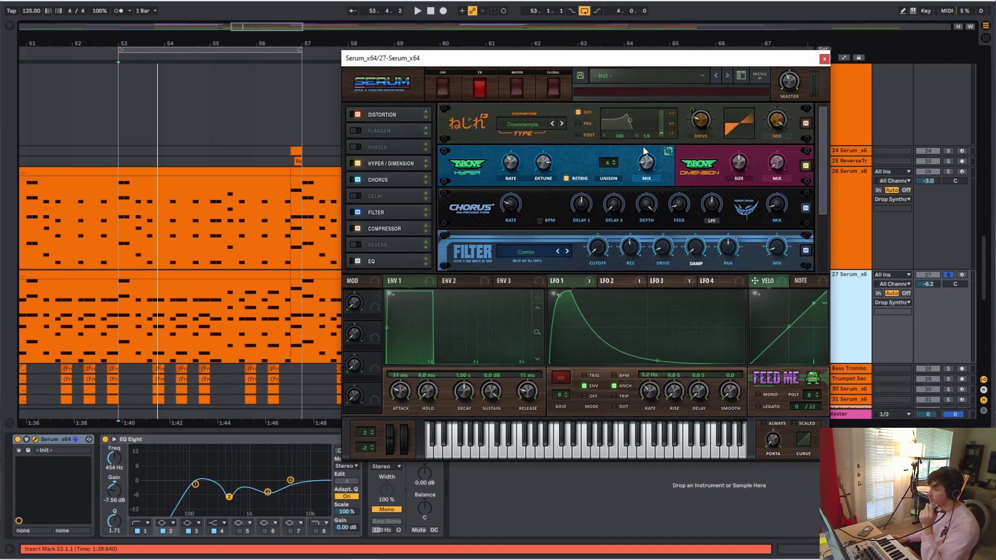
{"action": "key", "text": "space"}
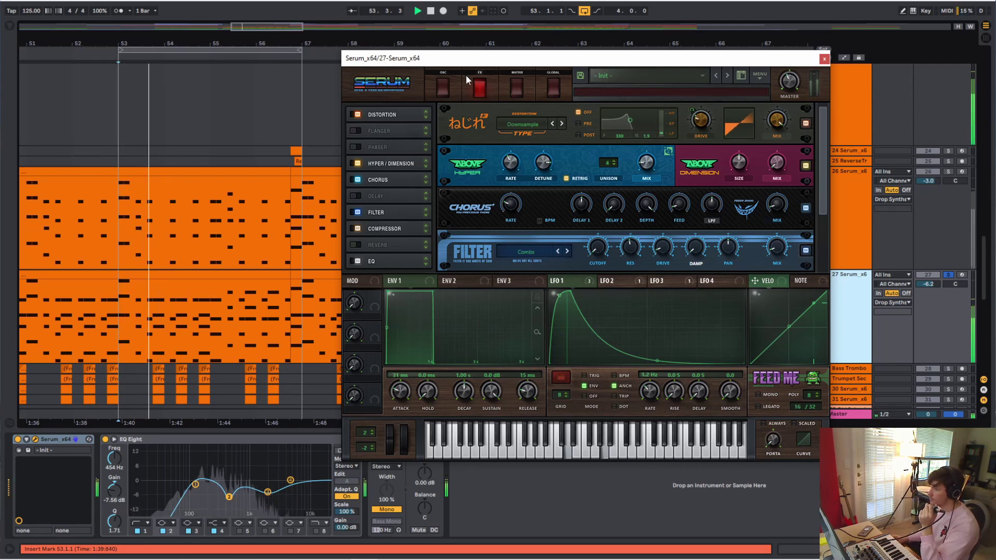
{"action": "left_click", "coordinate": [443, 88]}
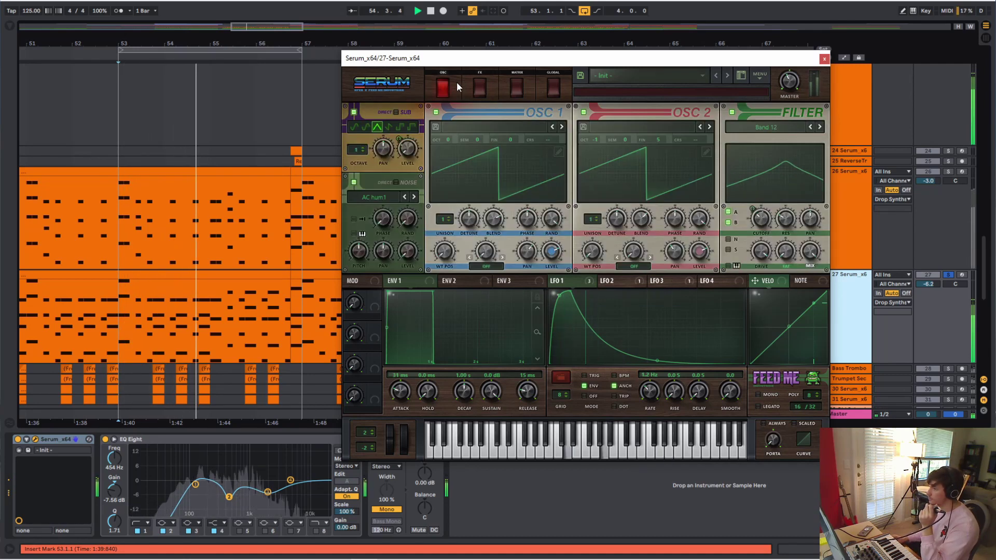
Inspect the EQ in track 27's Serum effects rack and list the modulators assigned to its high-band frequency
{"action": "left_click", "coordinate": [480, 88]}
{"action": "left_click", "coordinate": [391, 259]}
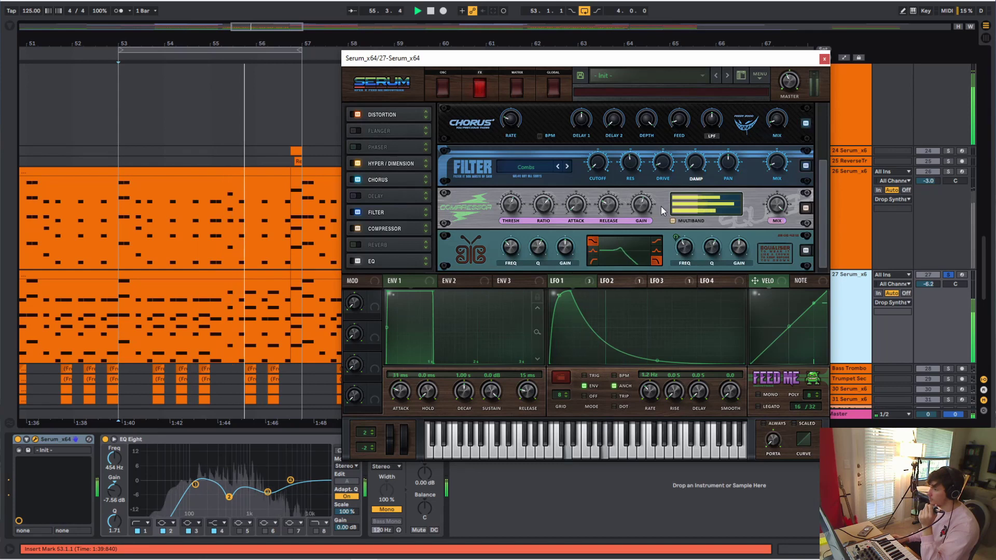
{"action": "right_click", "coordinate": [687, 244]}
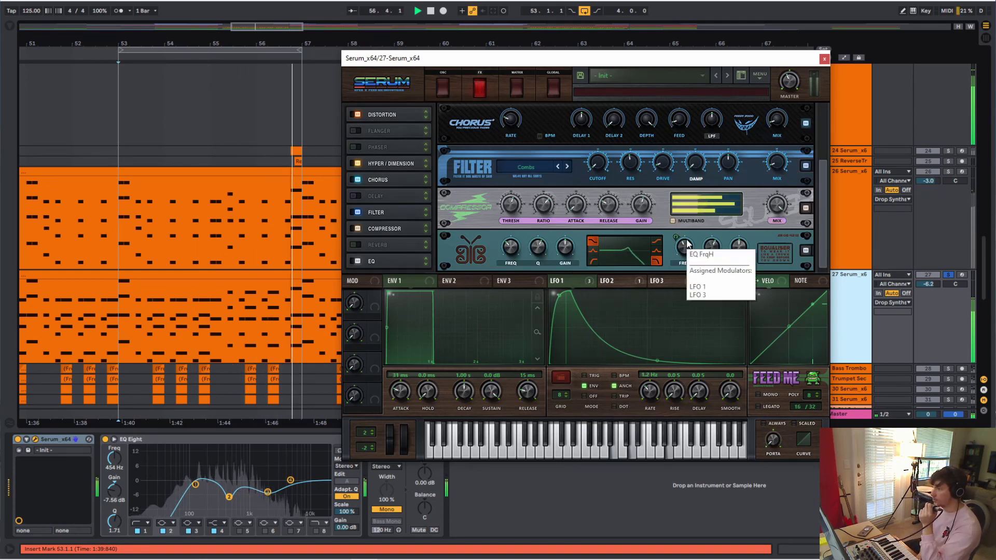
{"action": "left_click", "coordinate": [658, 251]}
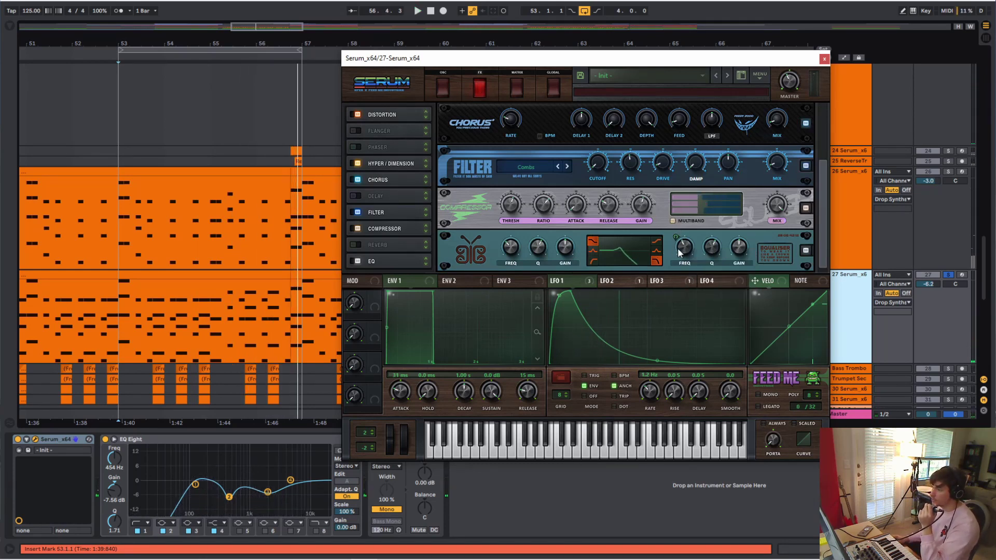
Close track 27's Serum window and set the playback start to bar 53
{"action": "mouse_move", "coordinate": [680, 250]}
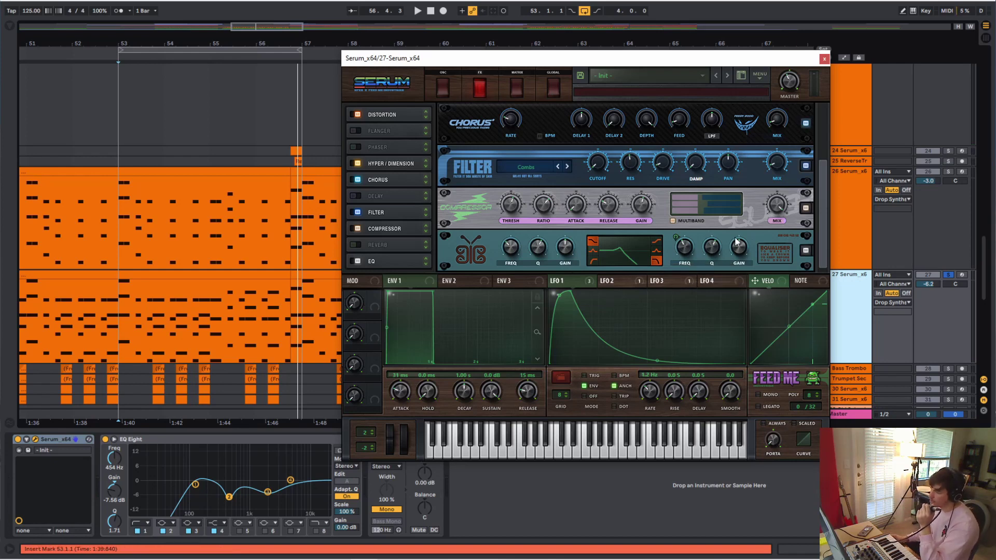
{"action": "left_click", "coordinate": [825, 59]}
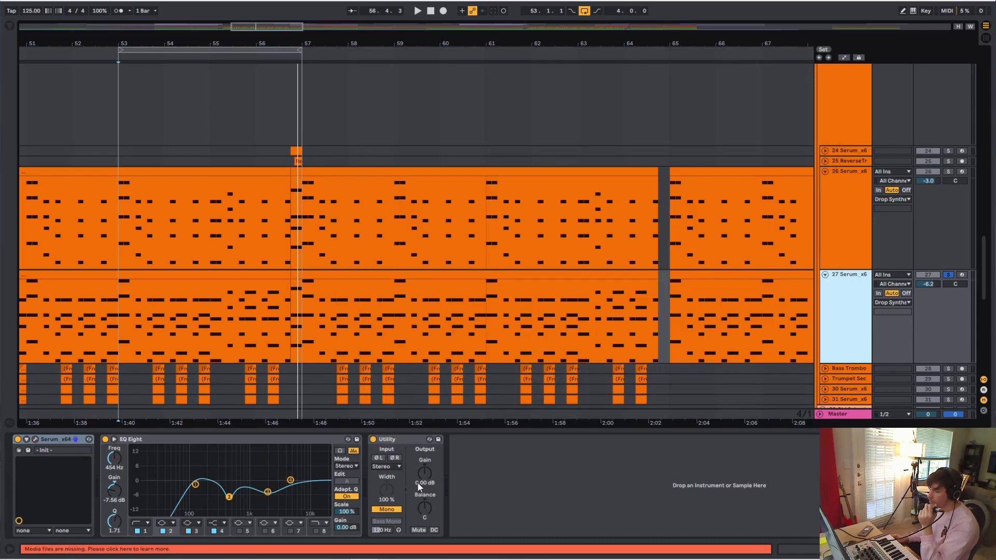
{"action": "left_click", "coordinate": [123, 302]}
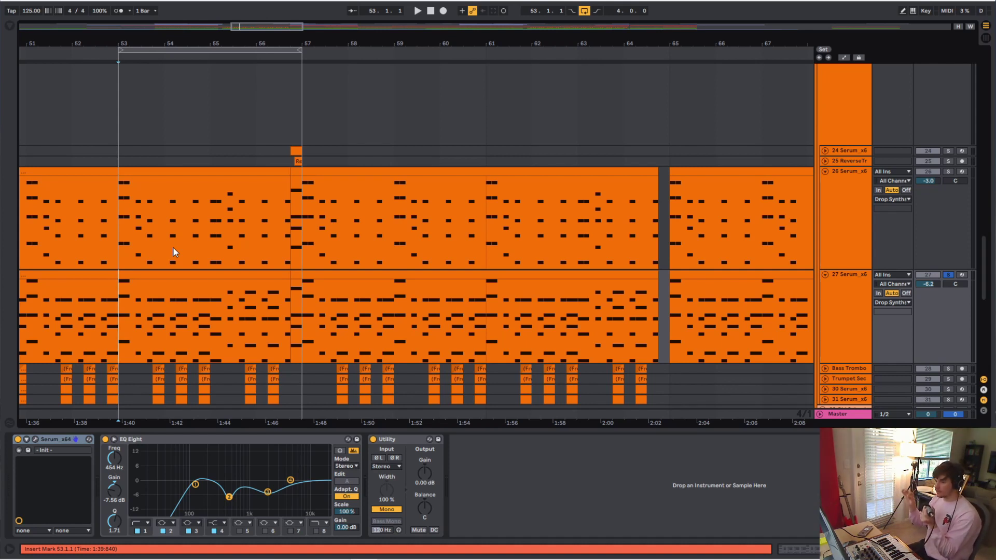
Reduce track 27's lane height and enlarge the timeline around the looped bars 53 to 57
{"action": "scroll", "coordinate": [141, 165], "scroll_direction": "down", "scroll_amount": 3}
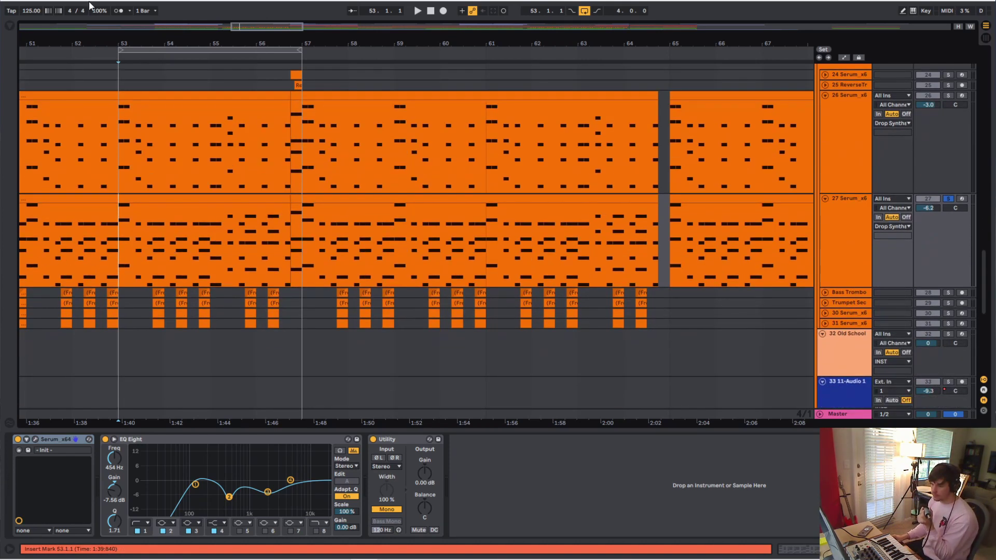
{"action": "left_click", "coordinate": [130, 159]}
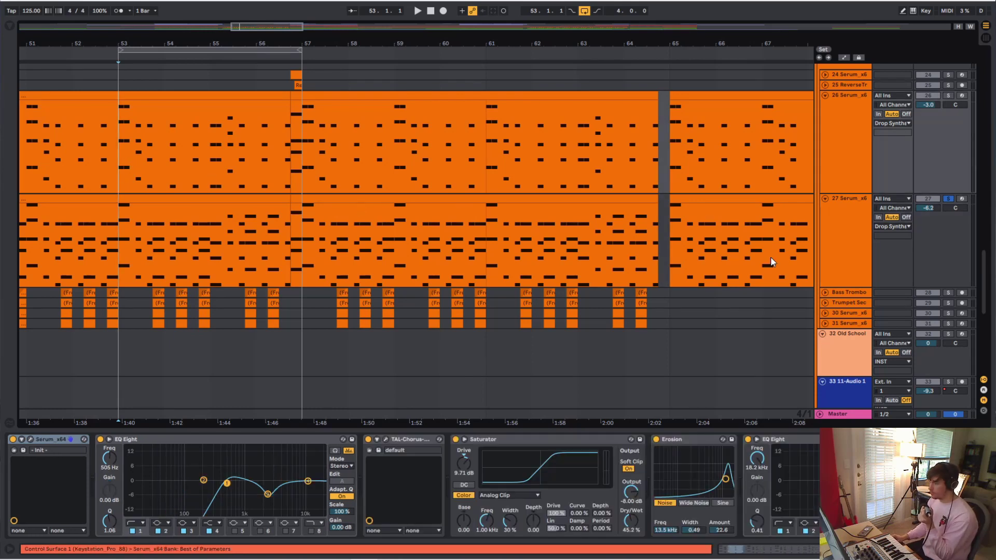
{"action": "left_click_drag", "start_coordinate": [955, 287], "coordinate": [954, 223]}
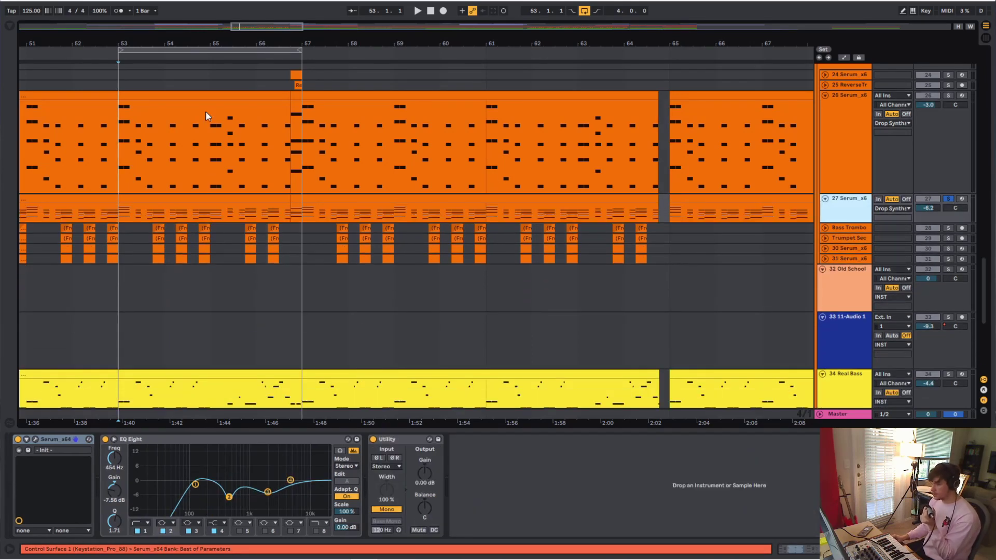
{"action": "left_click_drag", "start_coordinate": [181, 45], "coordinate": [303, 46]}
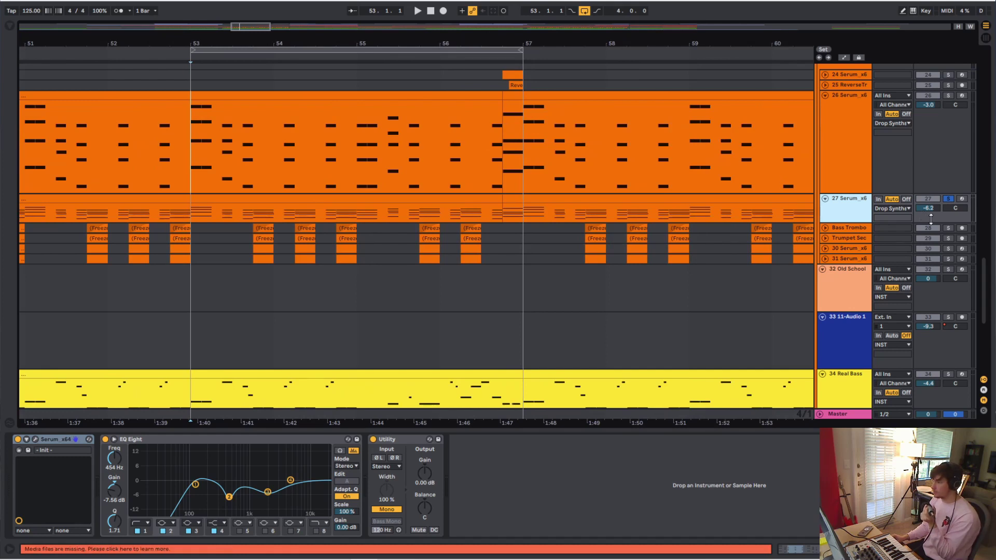
Solo tracks 28 to 31 for playback, and unfold the Bass Trombone and Trumpet Section tracks to show their frozen clips
{"action": "left_click", "coordinate": [949, 228]}
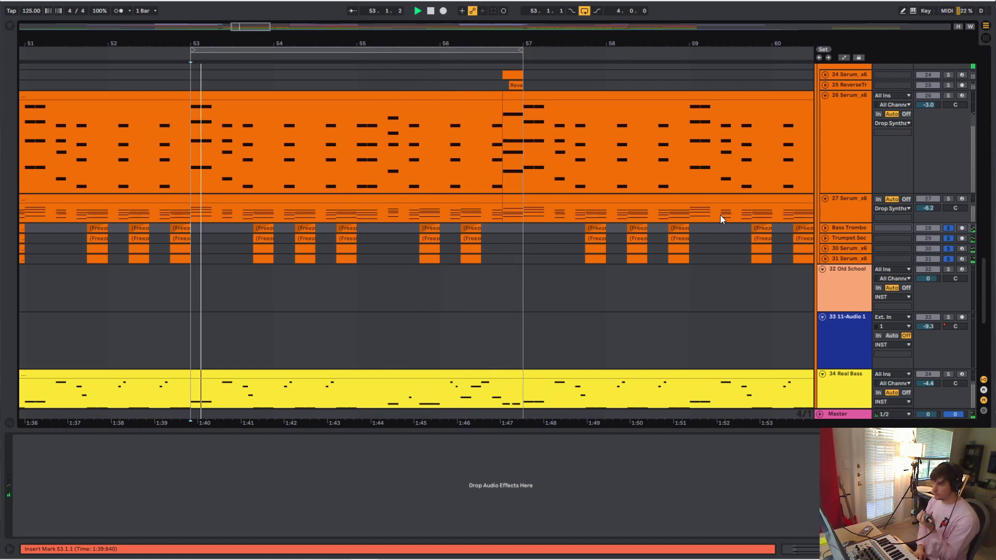
{"action": "left_click", "coordinate": [825, 227]}
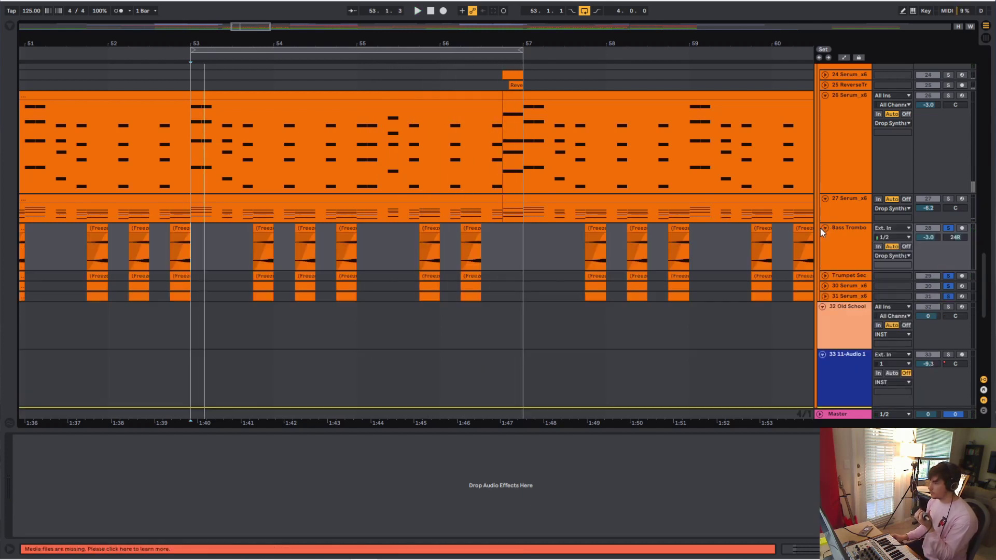
{"action": "left_click", "coordinate": [825, 275]}
{"action": "scroll", "coordinate": [382, 273], "scroll_direction": "down", "scroll_amount": 3}
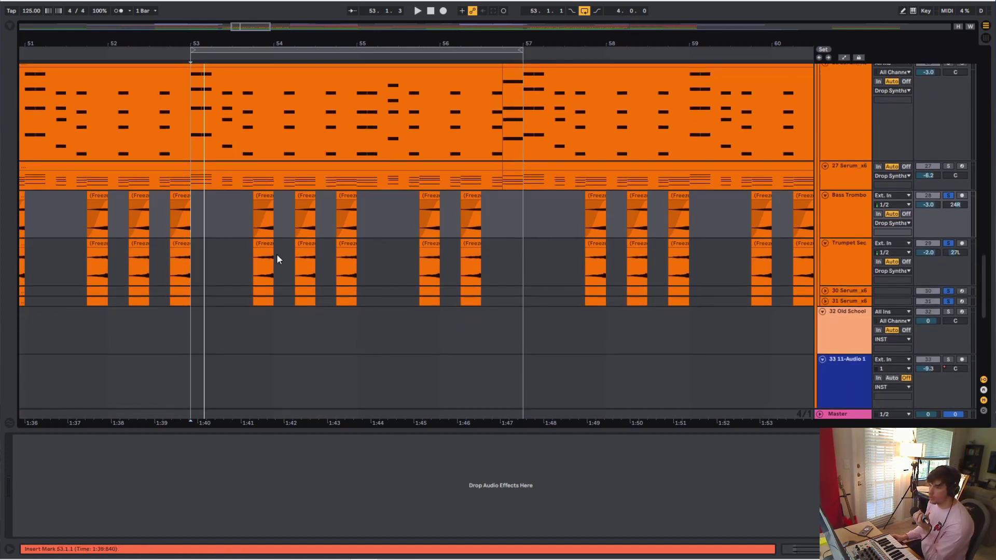
{"action": "left_click", "coordinate": [253, 268]}
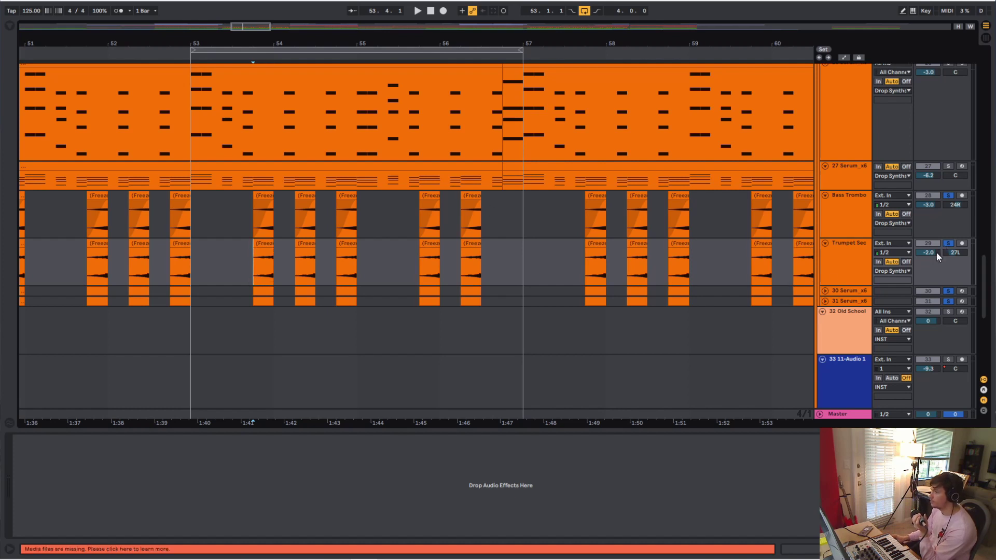
Unfold Serum tracks 30 and 31 and select track 30 to show its device chain
{"action": "left_click", "coordinate": [825, 291]}
{"action": "left_click", "coordinate": [825, 358]}
{"action": "left_click", "coordinate": [830, 332]}
{"action": "left_click", "coordinate": [845, 259]}
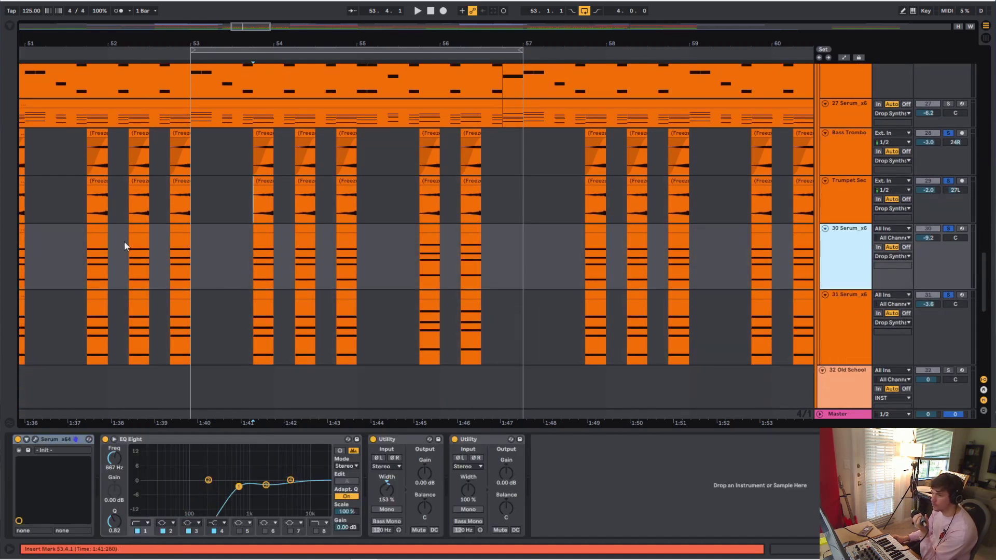
Loop track 30's clip at 53.4.1, solo that track and play the loop
{"action": "left_click", "coordinate": [267, 228]}
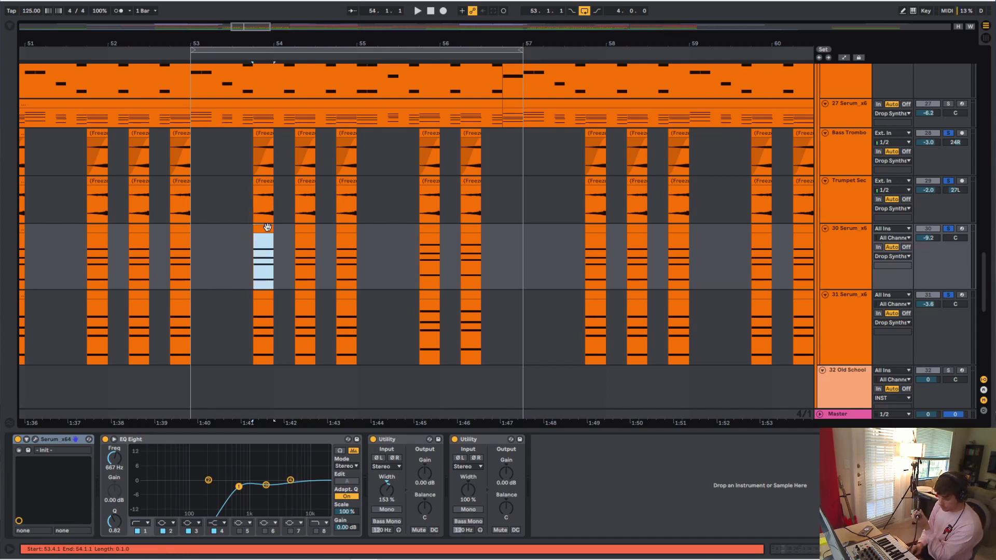
{"action": "key", "text": "ctrl+l"}
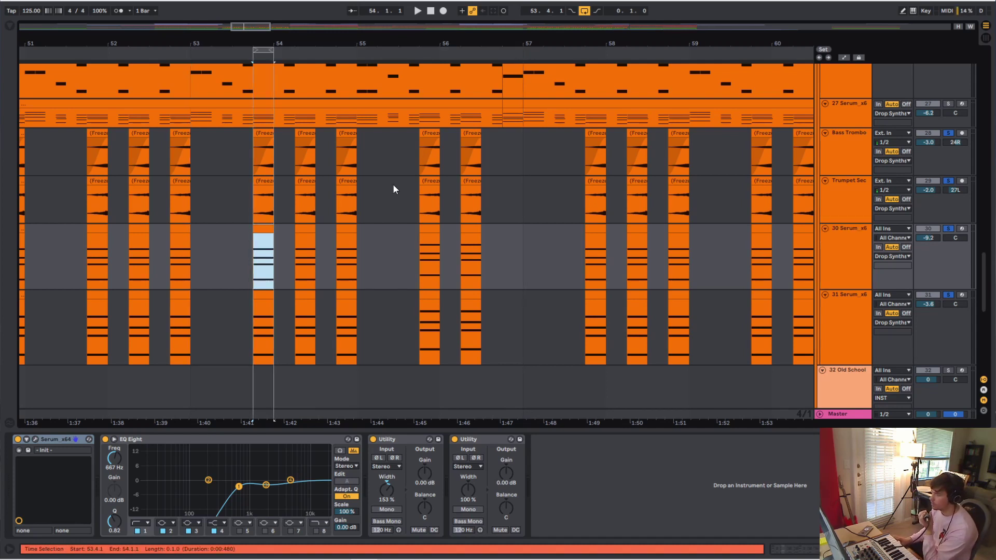
{"action": "left_click", "coordinate": [949, 228]}
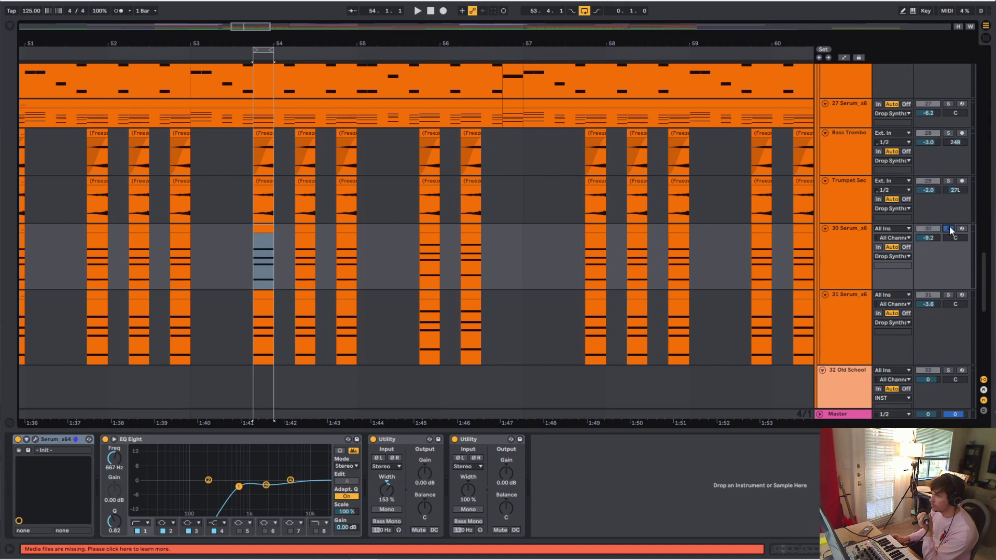
{"action": "key", "text": "space"}
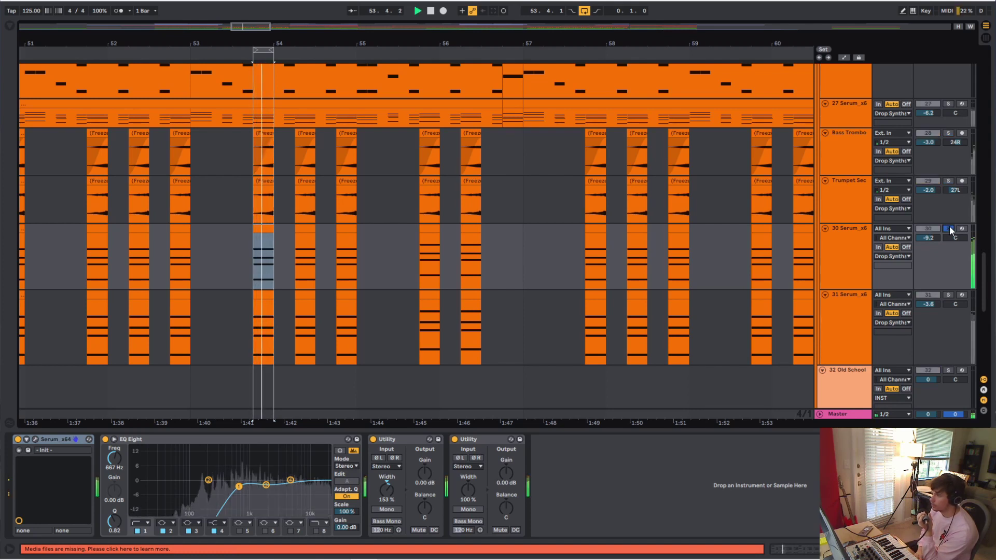
{"action": "key", "text": "space"}
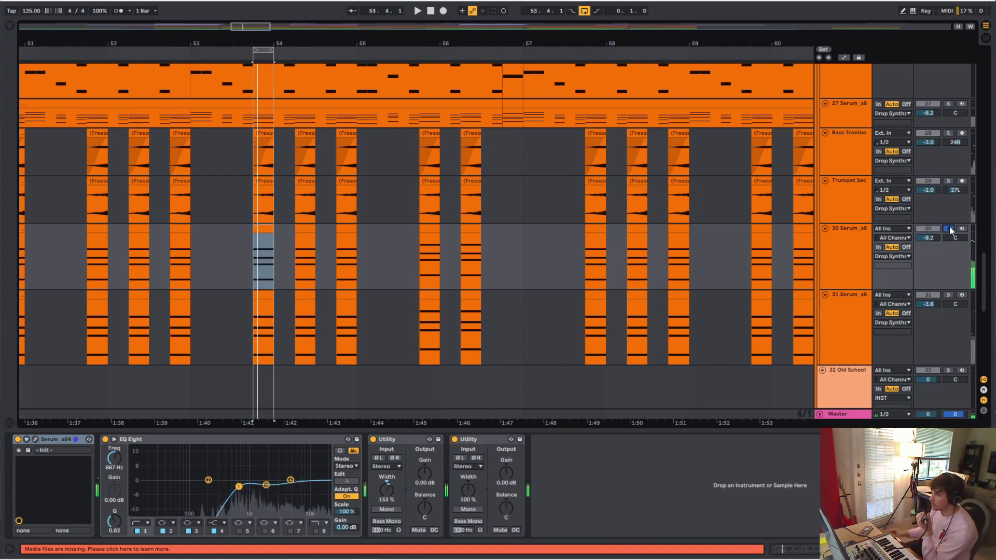
Open track 30's Serum to view its oscillator page and effects rack, and close it again
{"action": "left_click", "coordinate": [34, 439]}
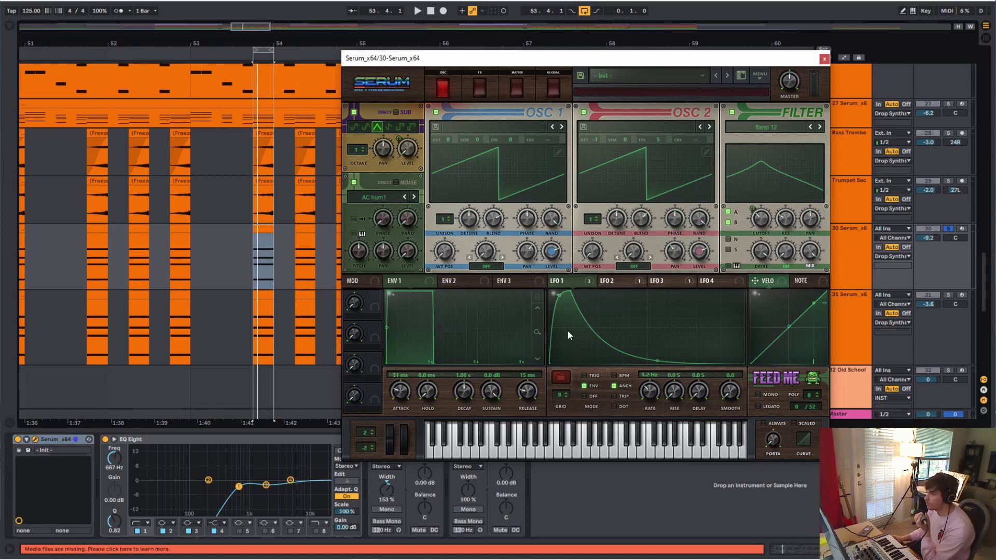
{"action": "left_click", "coordinate": [481, 88]}
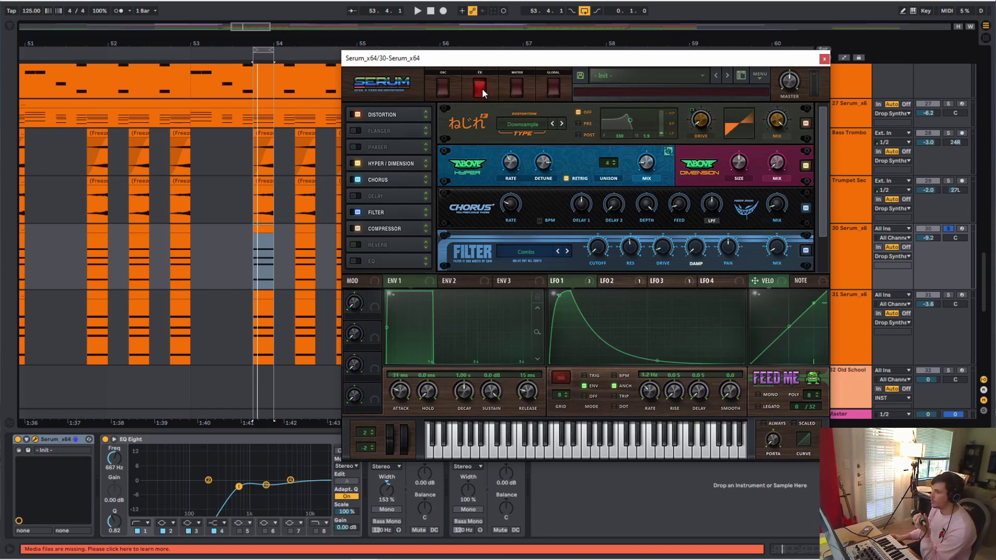
{"action": "left_click", "coordinate": [824, 58]}
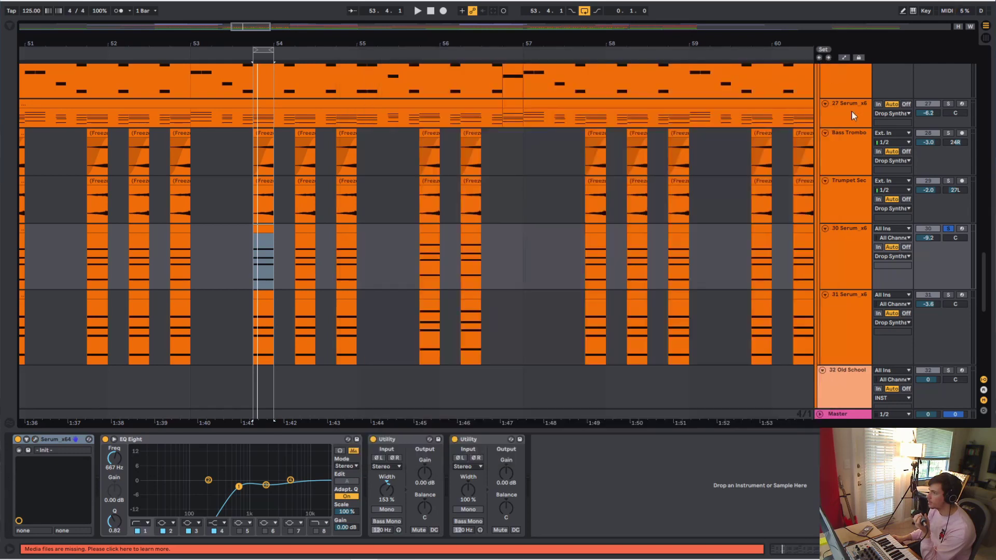
Inspect LFO 2 and the effects rack in track 30's Serum while playing the loop, and check the first EQ Eight band
{"action": "left_click", "coordinate": [35, 440]}
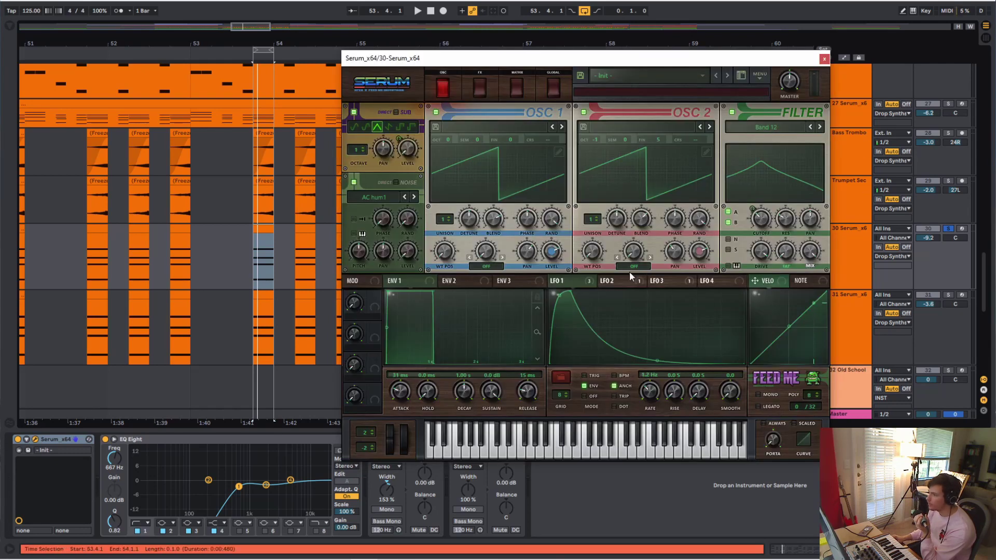
{"action": "left_click", "coordinate": [628, 284]}
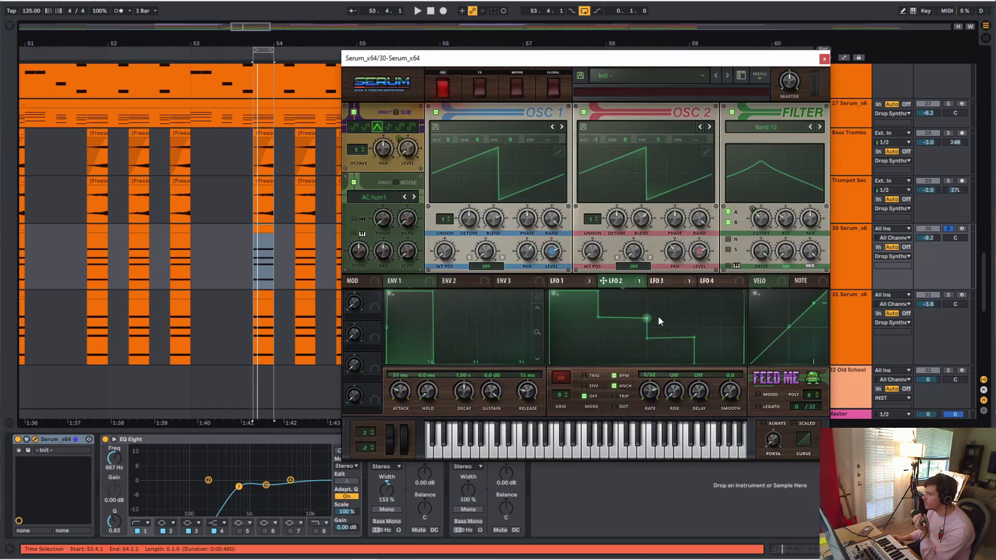
{"action": "key", "text": "space"}
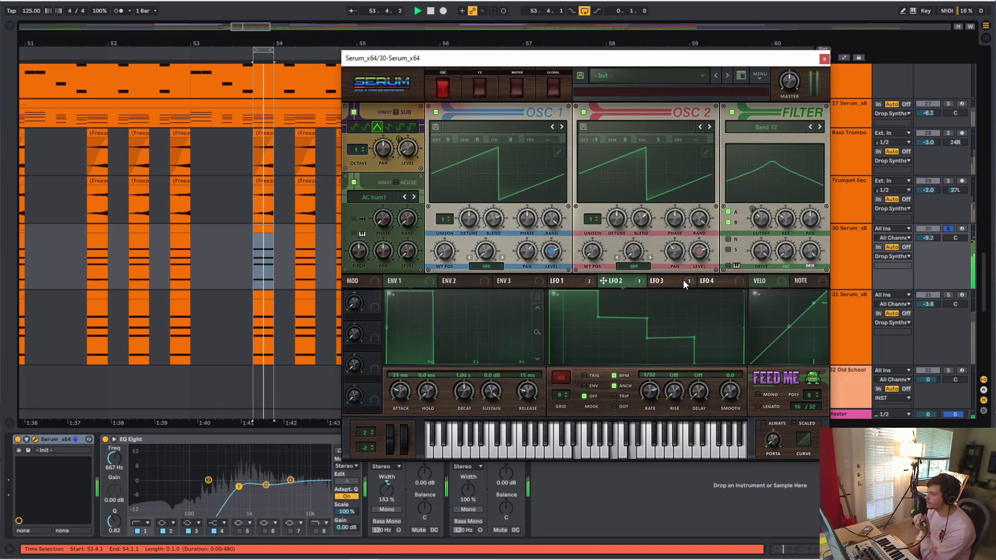
{"action": "left_click", "coordinate": [480, 88]}
{"action": "key", "text": "space"}
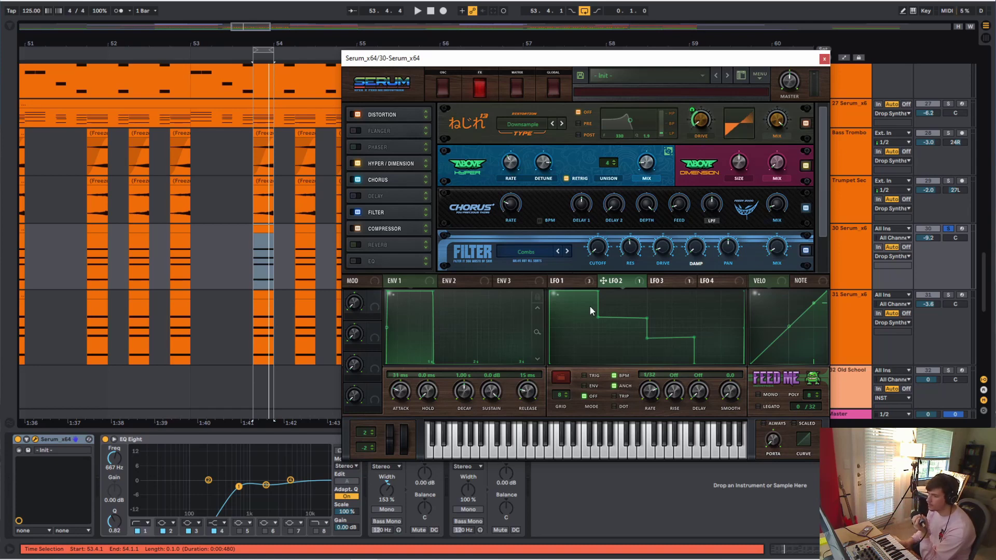
{"action": "key", "text": "space"}
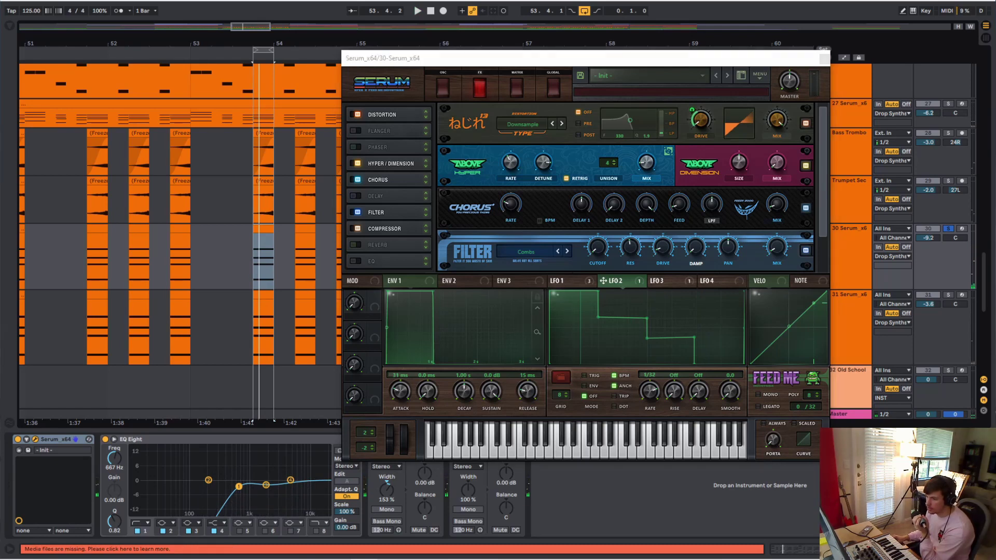
{"action": "left_click", "coordinate": [239, 488]}
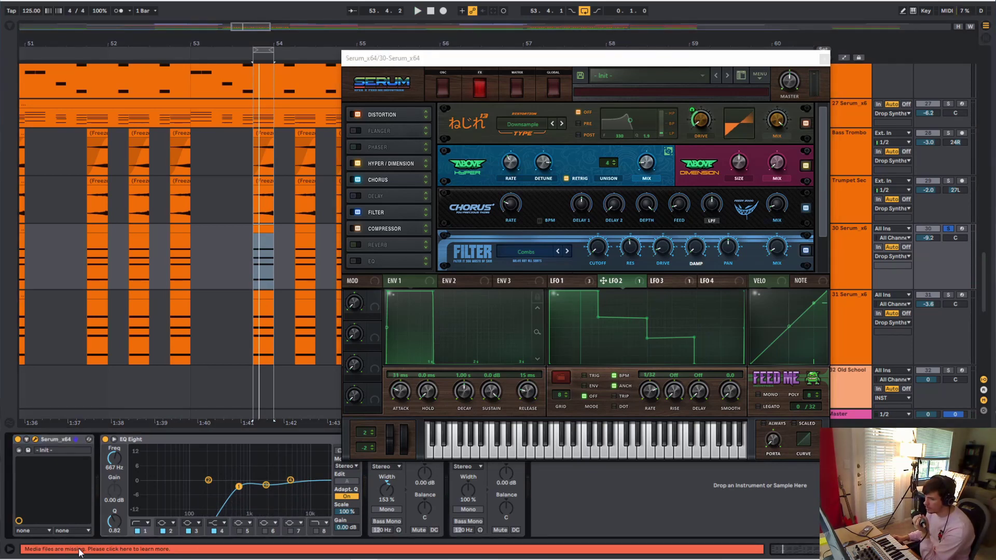
{"action": "left_click", "coordinate": [825, 58]}
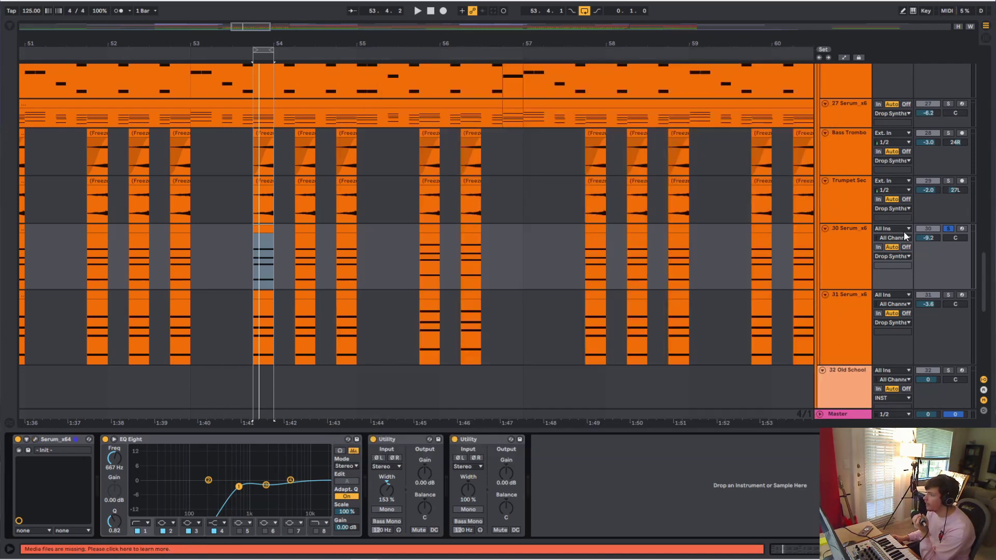
Solo track 31, play the loop and open its Serum window
{"action": "left_click", "coordinate": [948, 295]}
{"action": "key", "text": "space"}
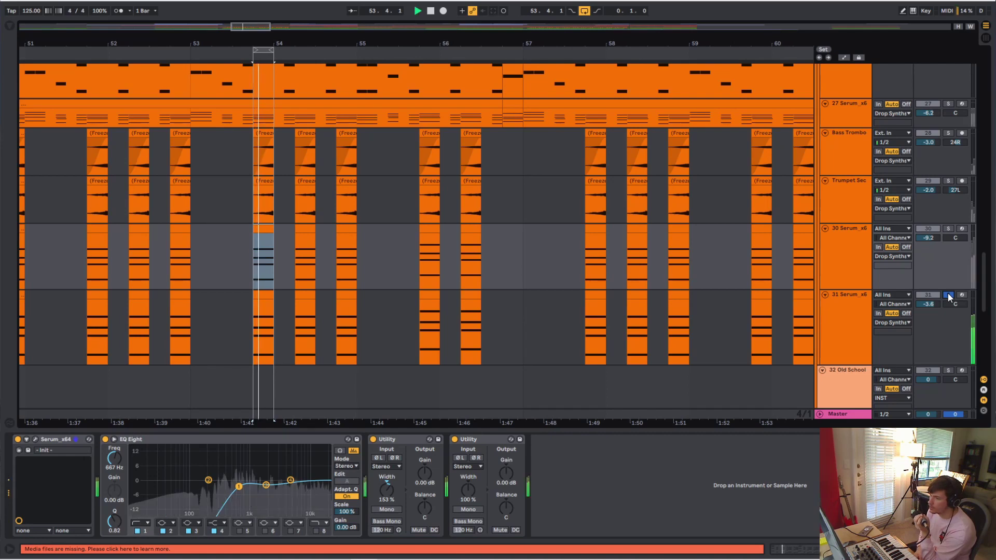
{"action": "left_click", "coordinate": [36, 439]}
{"action": "key", "text": "space"}
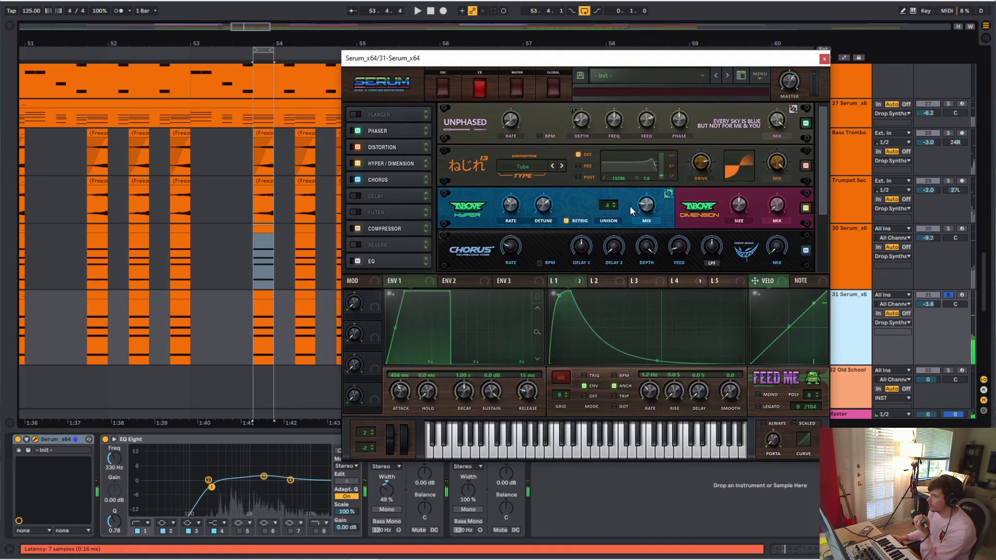
View the oscillator page, LFO 4 and the full effects rack down to the EQ in track 31's Serum
{"action": "left_click", "coordinate": [443, 86]}
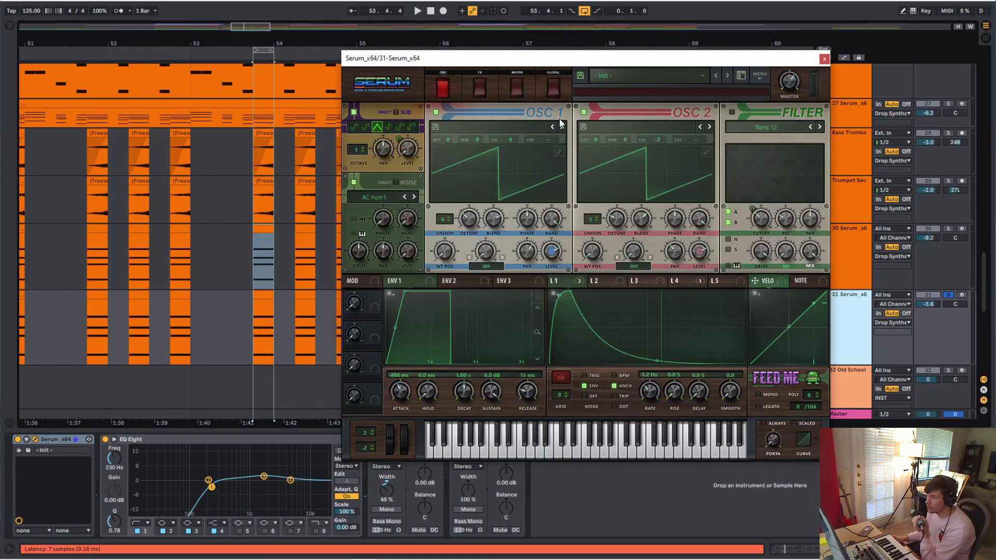
{"action": "left_click", "coordinate": [478, 83]}
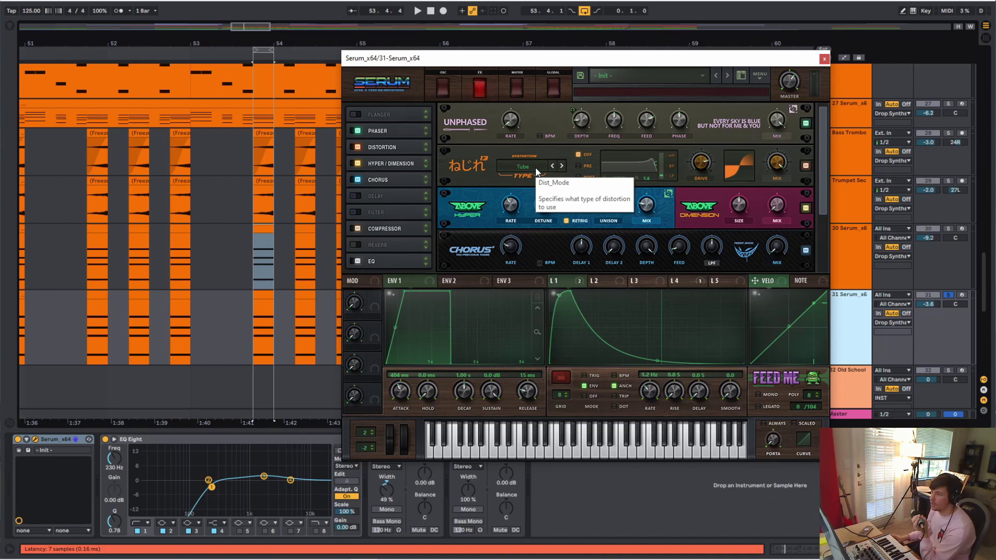
{"action": "left_click", "coordinate": [678, 282]}
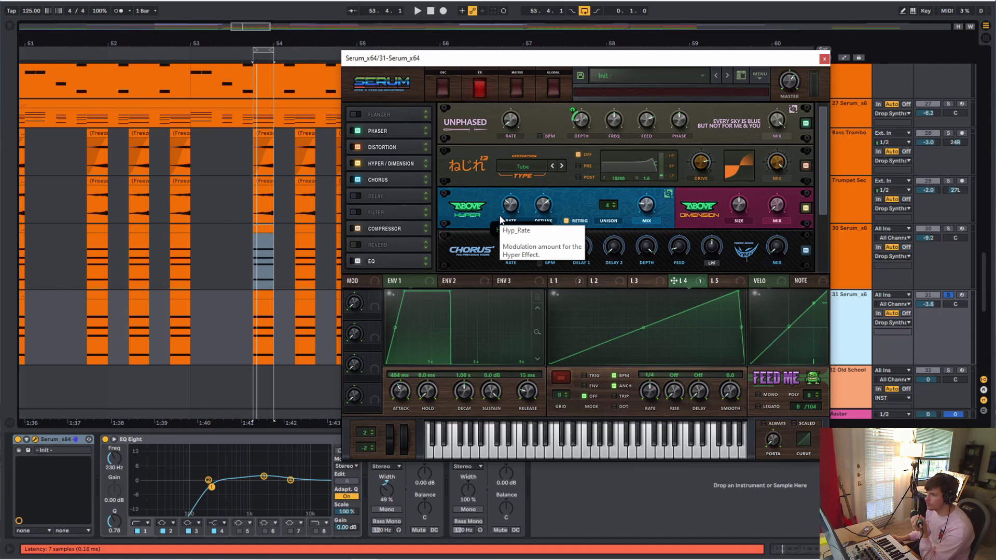
{"action": "left_click_drag", "start_coordinate": [823, 130], "coordinate": [826, 230]}
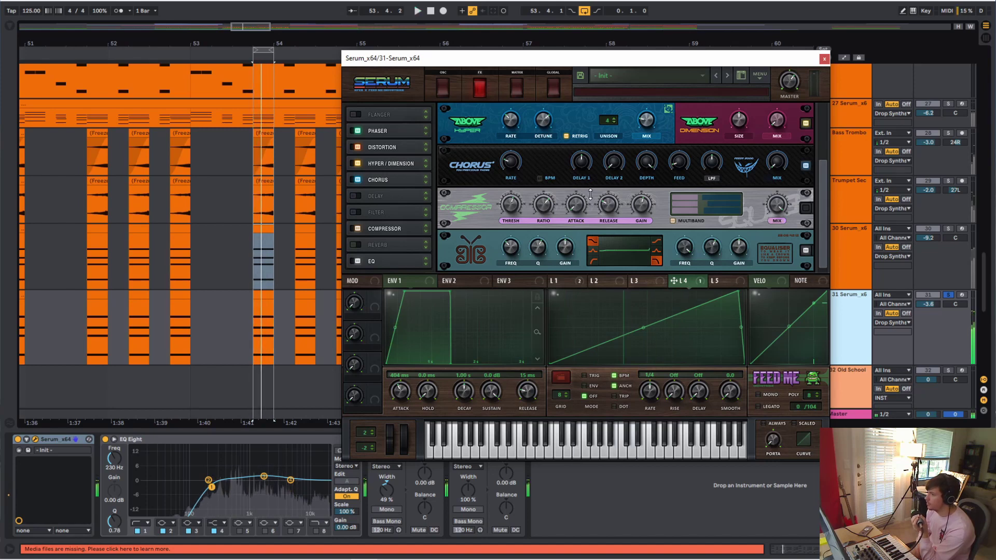
Close track 31's Serum window and solo track 30 together with track 31 while playing the loop
{"action": "left_click", "coordinate": [824, 59]}
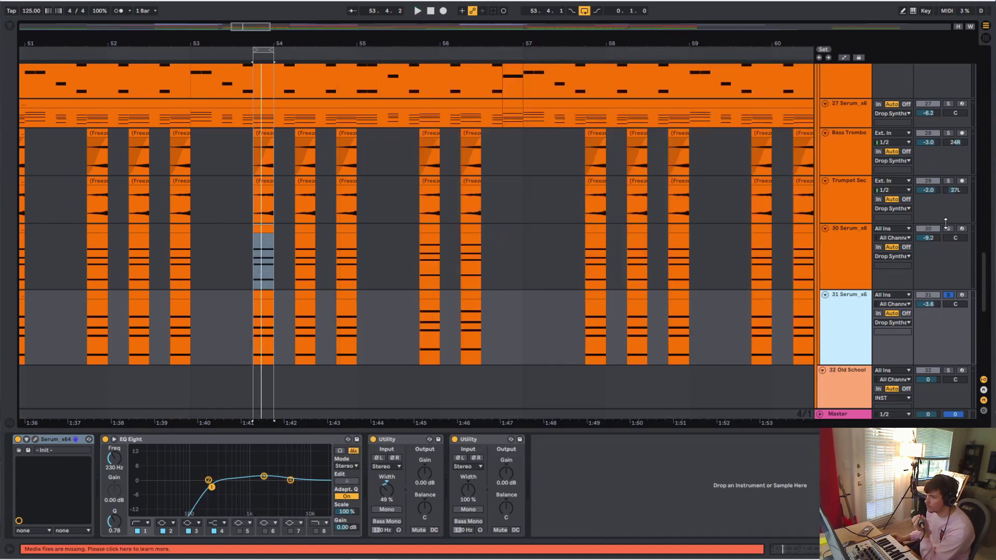
{"action": "left_click", "coordinate": [948, 228]}
{"action": "key", "text": "space"}
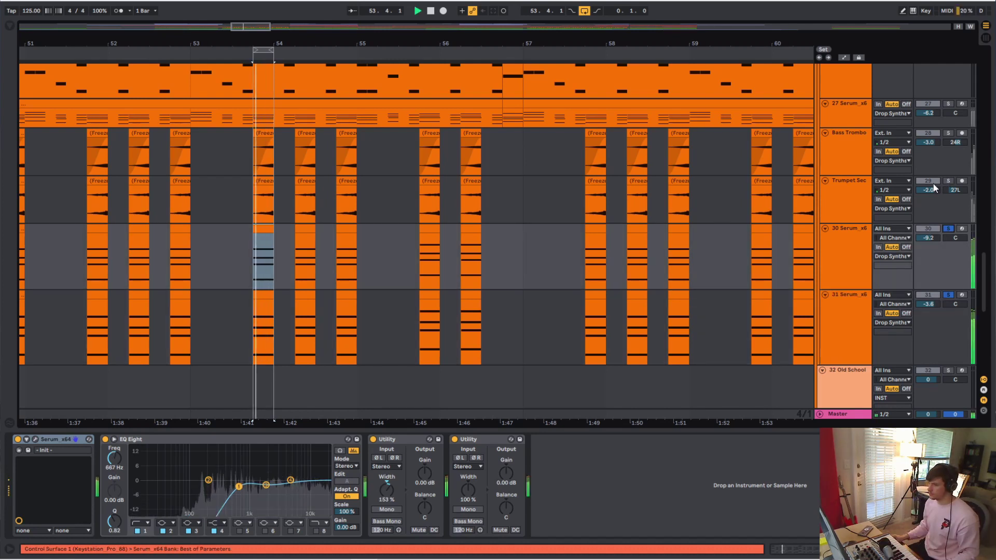
Solo the Bass Trombone and Trumpet Section tracks along with tracks 30 and 31 and play the loop
{"action": "key", "text": "space"}
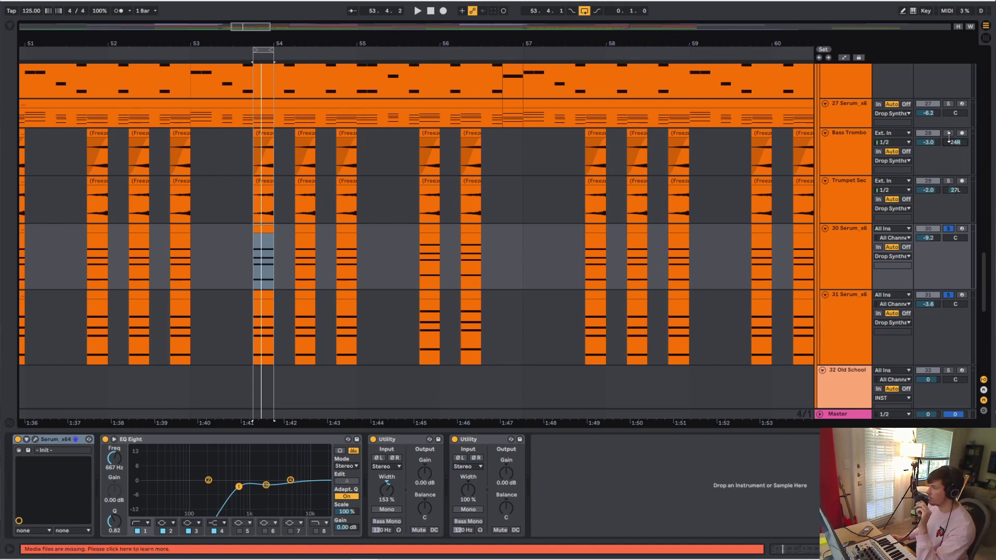
{"action": "left_click", "coordinate": [948, 133]}
{"action": "left_click", "coordinate": [949, 180]}
{"action": "key", "text": "space"}
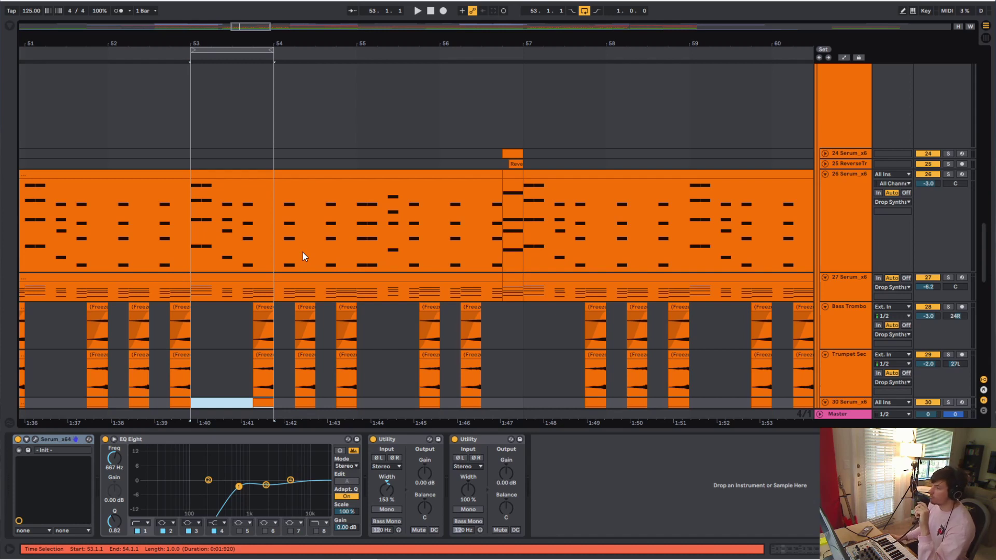
Extend the loop to four bars, from bar 53 to bar 57, and hide the device view
{"action": "left_click_drag", "start_coordinate": [274, 50], "coordinate": [478, 61]}
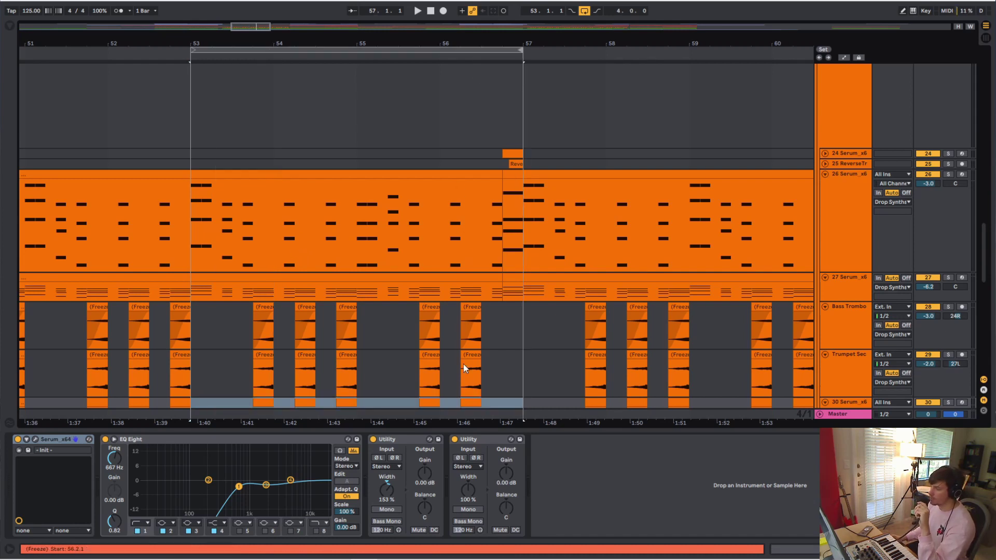
{"action": "key", "text": "ctrl+alt+l"}
{"action": "left_click", "coordinate": [181, 227]}
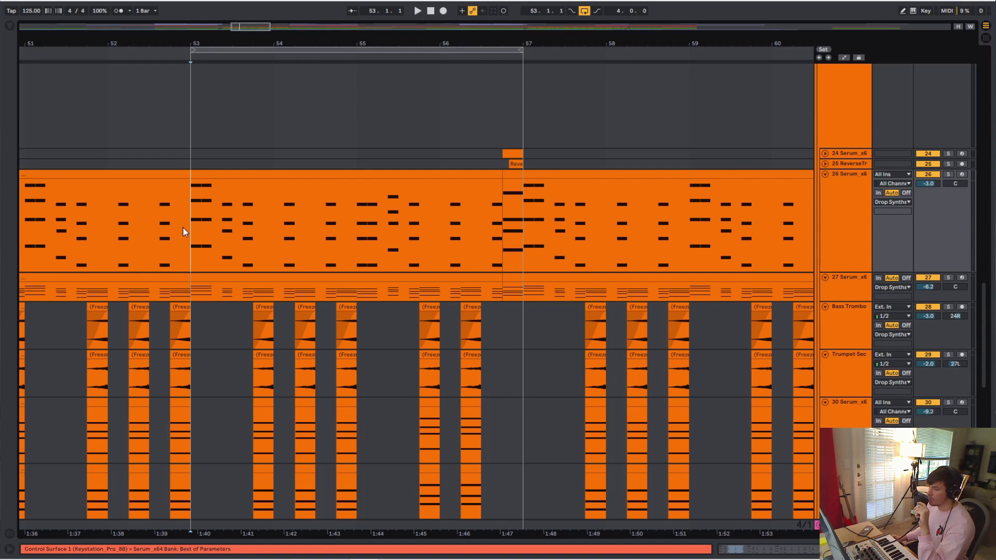
Select the Drop Synths group track and solo it
{"action": "scroll", "coordinate": [640, 204], "scroll_direction": "up", "scroll_amount": 1}
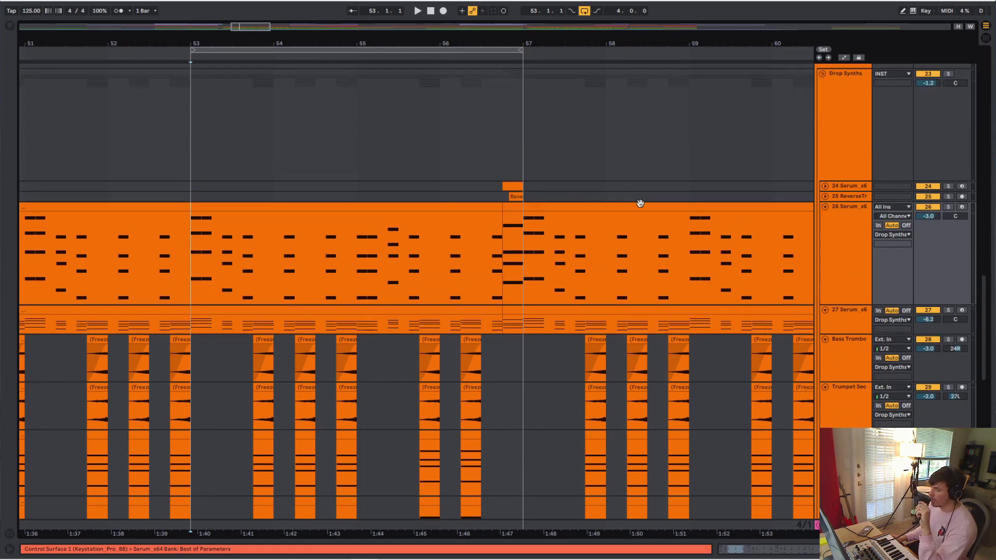
{"action": "scroll", "coordinate": [640, 203], "scroll_direction": "up", "scroll_amount": 2}
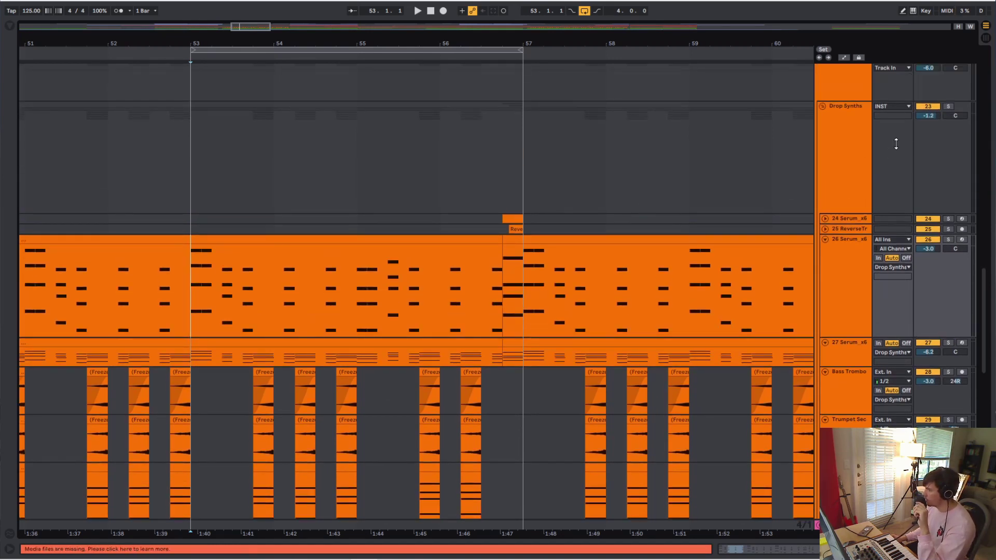
{"action": "left_click", "coordinate": [861, 141]}
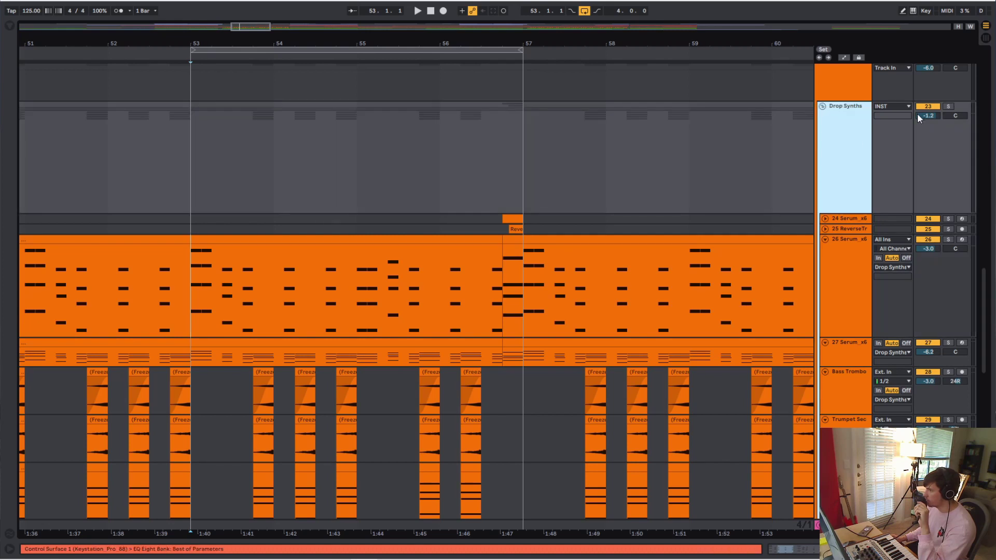
{"action": "left_click", "coordinate": [947, 106]}
Highlight the chord parts on tracks 26 and 27, and the layered hits on tracks 28 to 31, within the looped bars
{"action": "scroll", "coordinate": [204, 205], "scroll_direction": "down", "scroll_amount": 1}
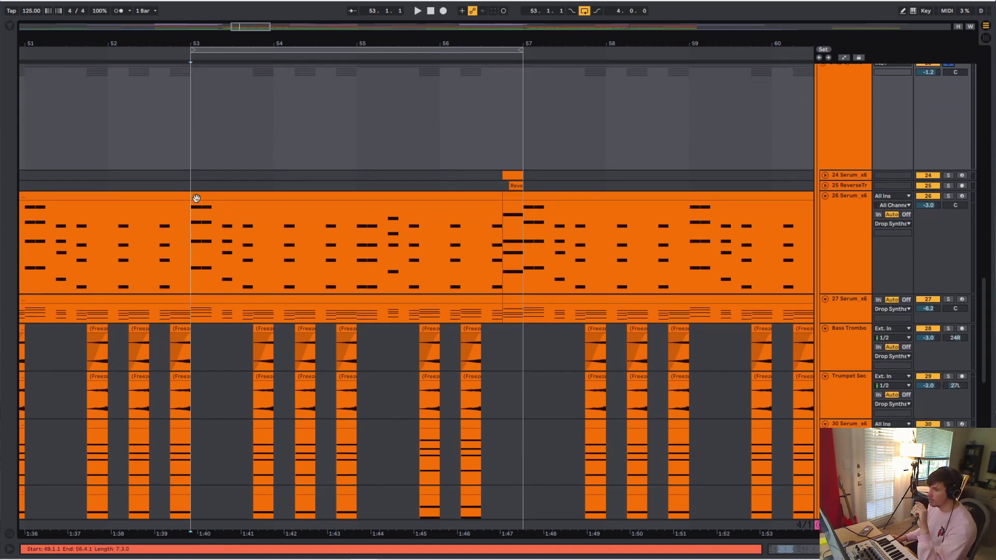
{"action": "mouse_move", "coordinate": [195, 228]}
{"action": "left_mouse_down"}
{"action": "mouse_move", "coordinate": [423, 256]}
{"action": "mouse_move", "coordinate": [524, 300]}
{"action": "left_mouse_up"}
{"action": "scroll", "coordinate": [524, 300], "scroll_direction": "down", "scroll_amount": 1}
{"action": "left_click", "coordinate": [270, 332]}
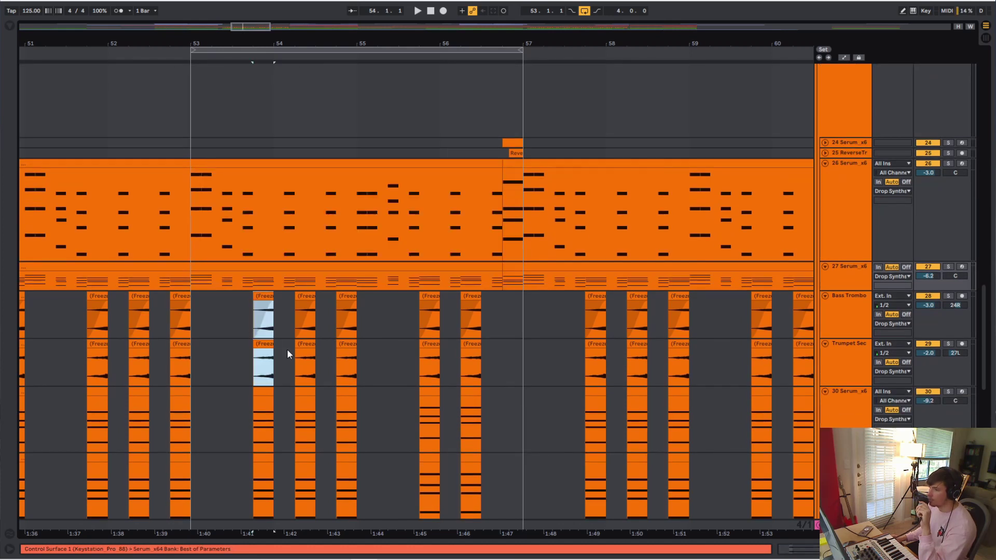
{"action": "left_click", "coordinate": [521, 519], "text": "shift"}
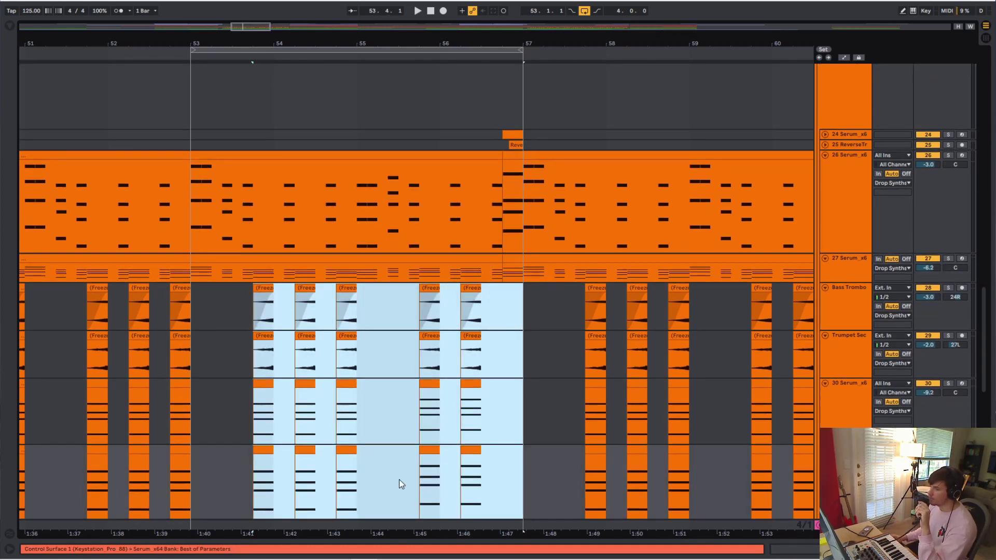
{"action": "scroll", "coordinate": [197, 322], "scroll_direction": "up", "scroll_amount": 2}
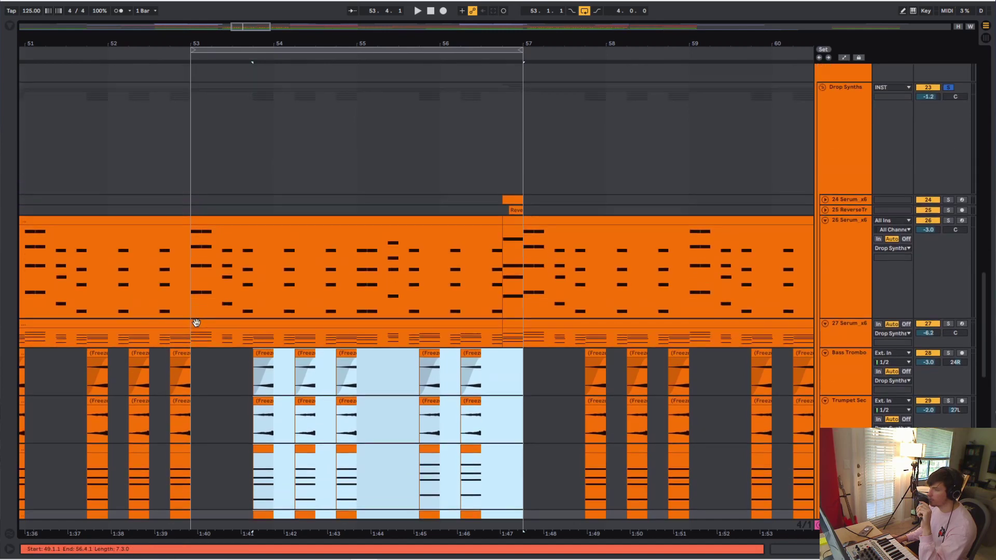
Play the four-bar loop with the whole Drop Synths group soloed, stop it and return to the start of bar 53
{"action": "key", "text": "space"}
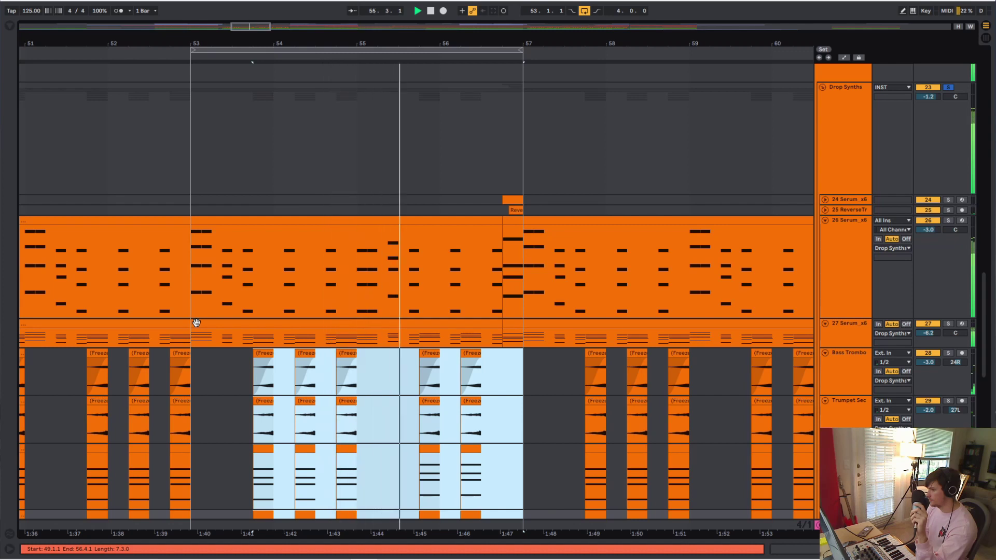
{"action": "key", "text": "space"}
{"action": "left_click", "coordinate": [197, 254]}
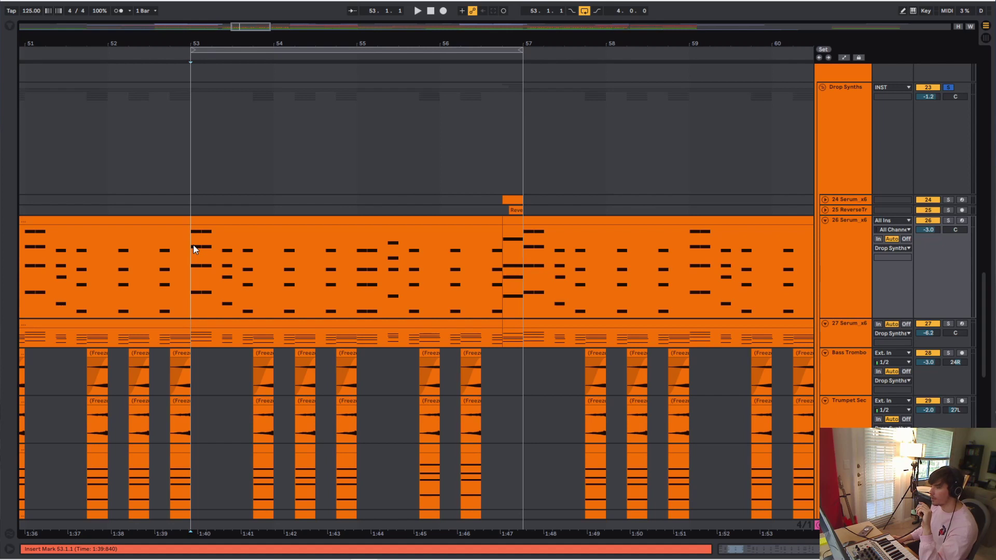
{"action": "scroll", "coordinate": [193, 249], "scroll_direction": "down", "scroll_amount": 5}
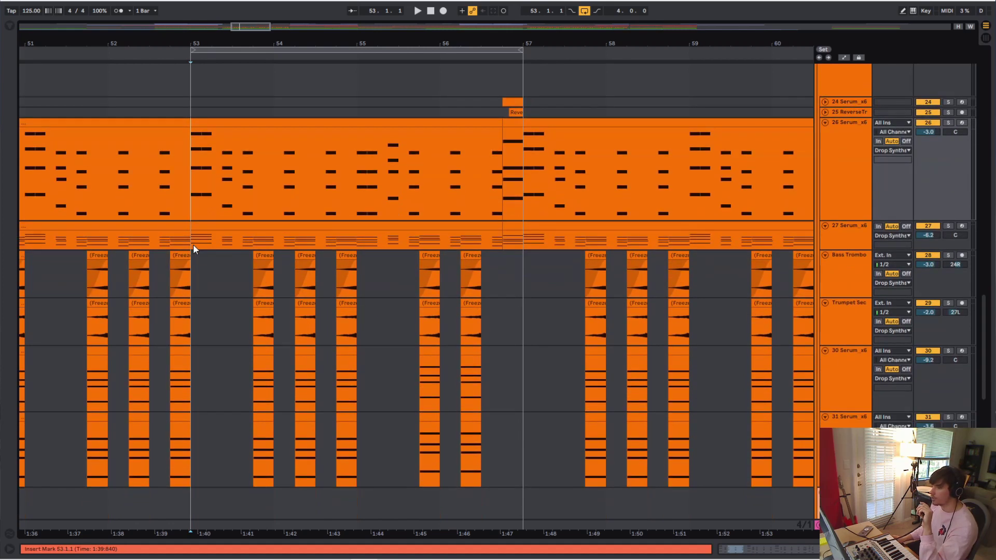